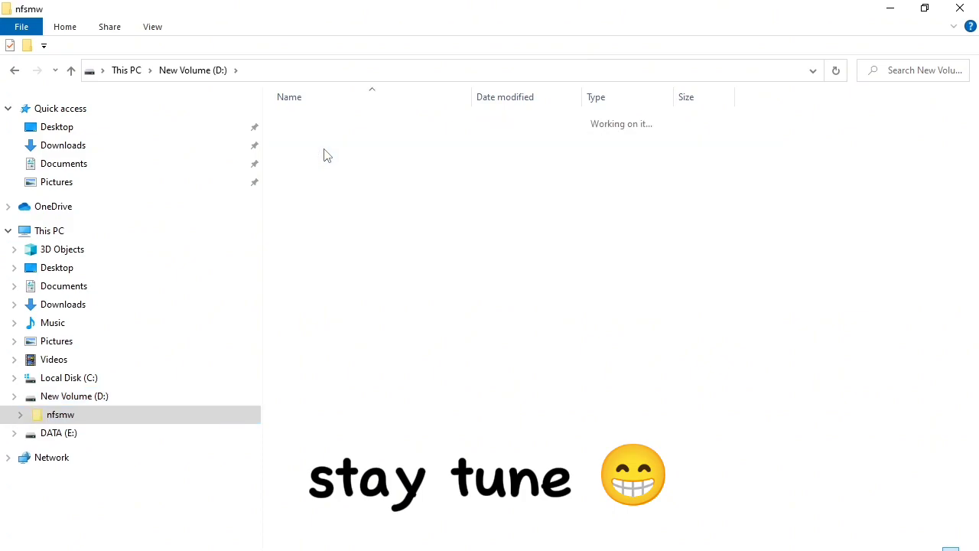
# Open the Grid Legend Sounds folder inside sound engine and select the v8_na_chevrolet_impala_nascar_gr19 audio file
pyautogui.doubleClick(321, 217)
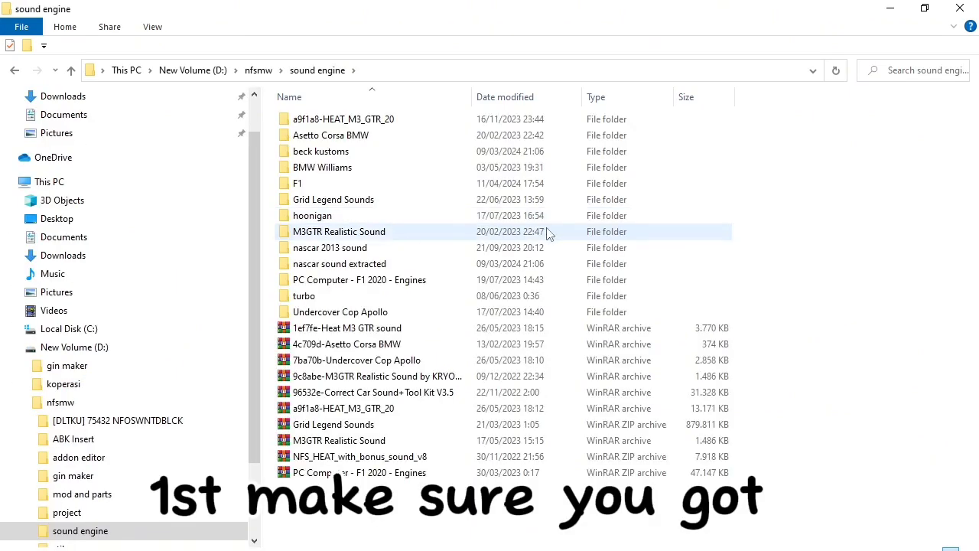
pyautogui.doubleClick(334, 200)
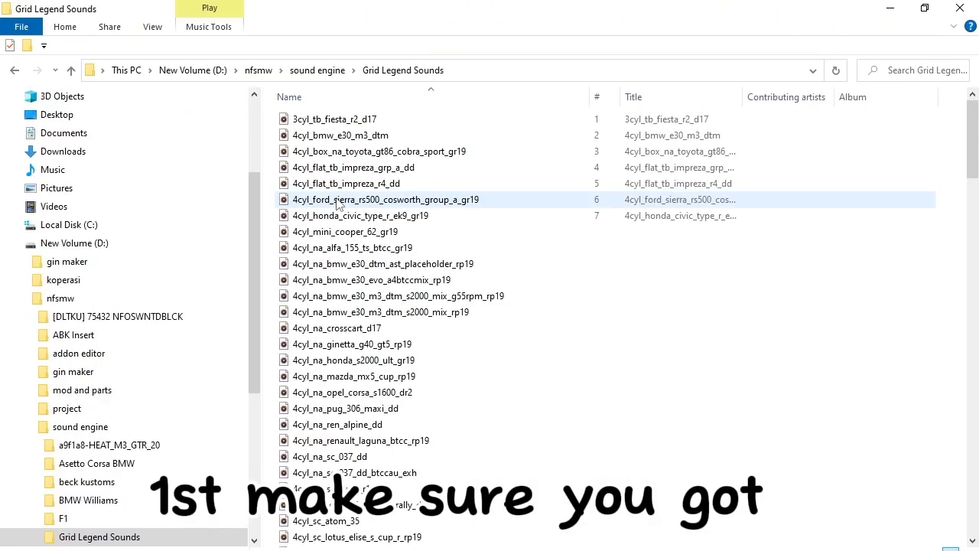
pyautogui.scroll(-8, 377, 330)
pyautogui.scroll(-20, 375, 331)
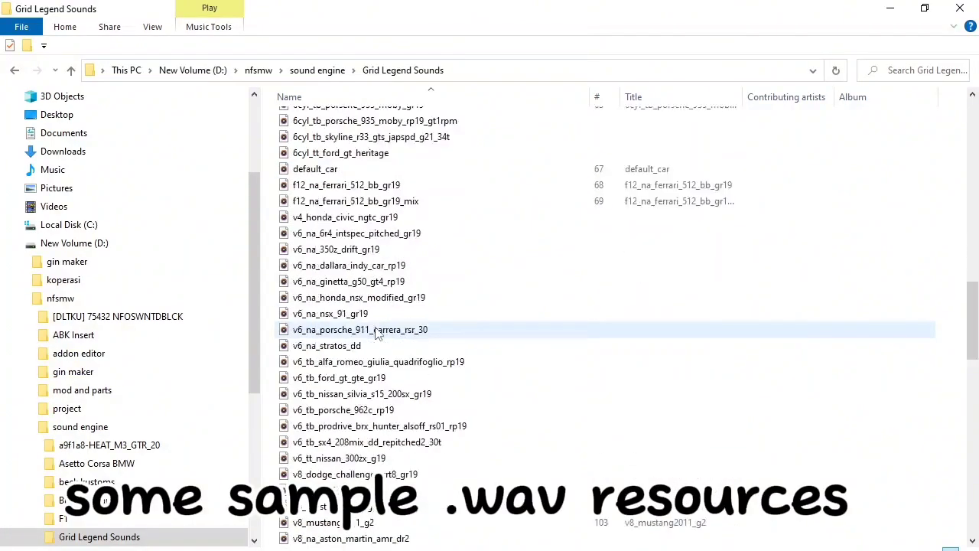
pyautogui.scroll(2, 376, 330)
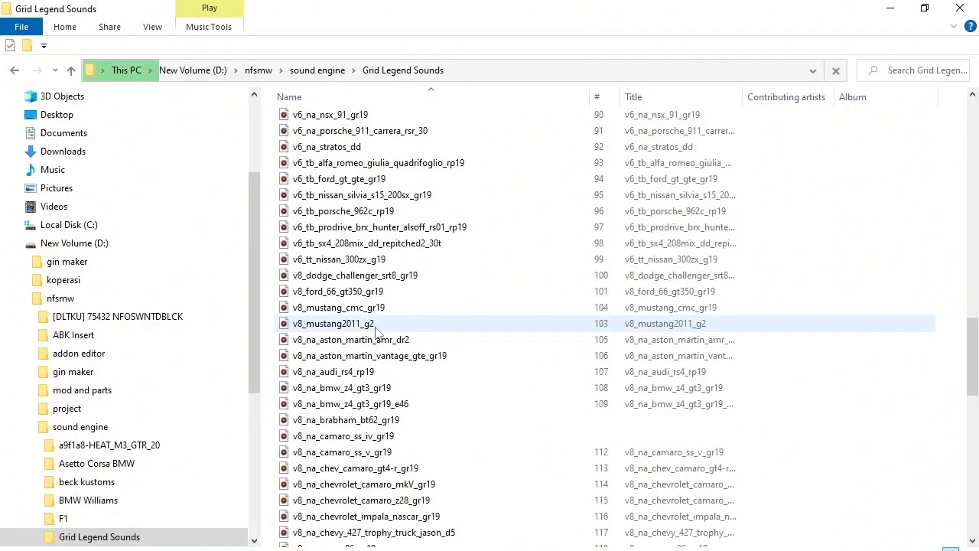
pyautogui.scroll(2, 352, 329)
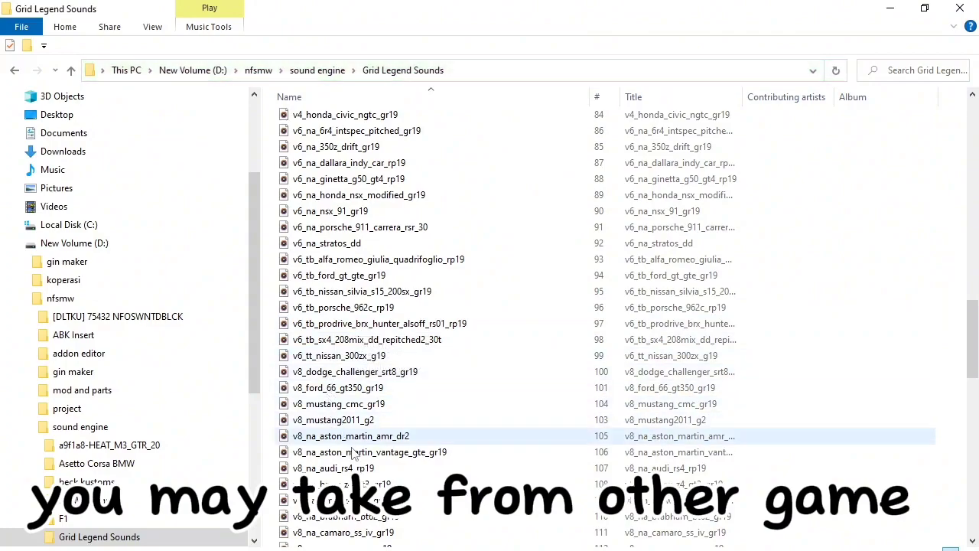
pyautogui.scroll(-1, 367, 472)
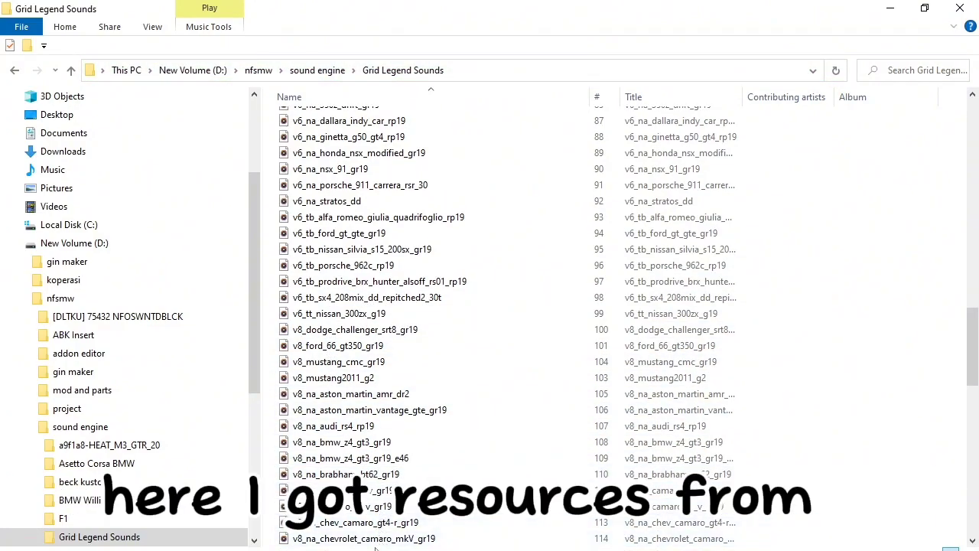
pyautogui.scroll(-2, 373, 494)
pyautogui.click(342, 476)
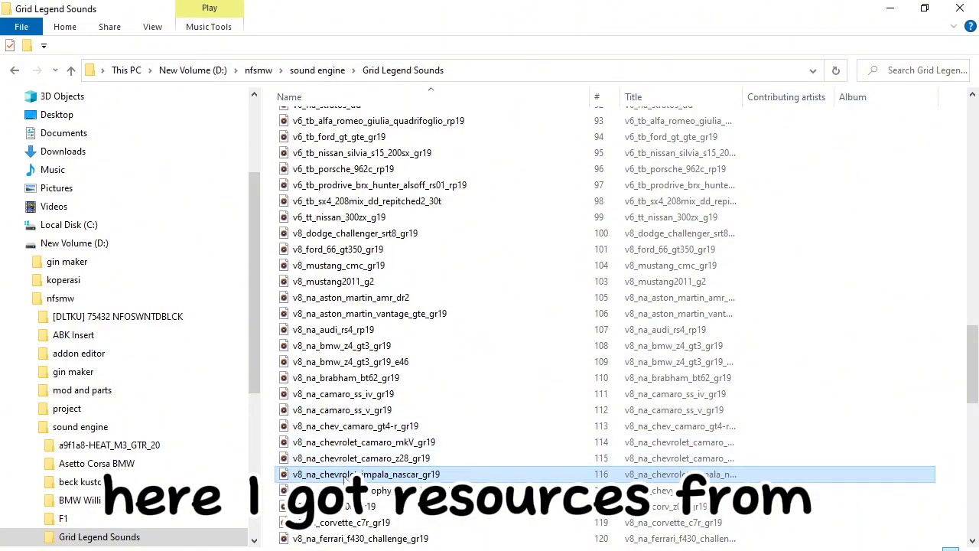
# Open the selected v8_na_chevrolet_impala_nascar_gr19 file in Audacity
pyautogui.rightClick(346, 477)
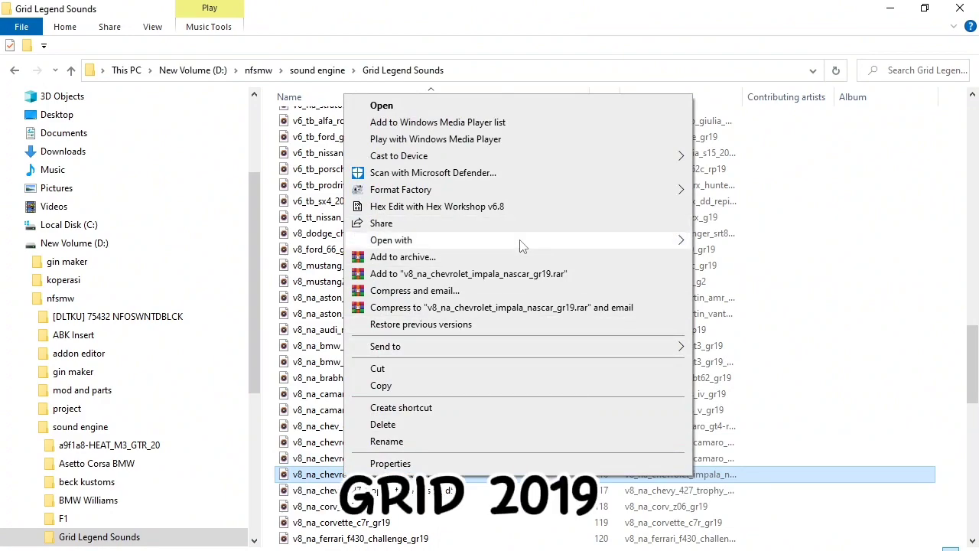
pyautogui.moveTo(520, 243)
pyautogui.click(734, 245)
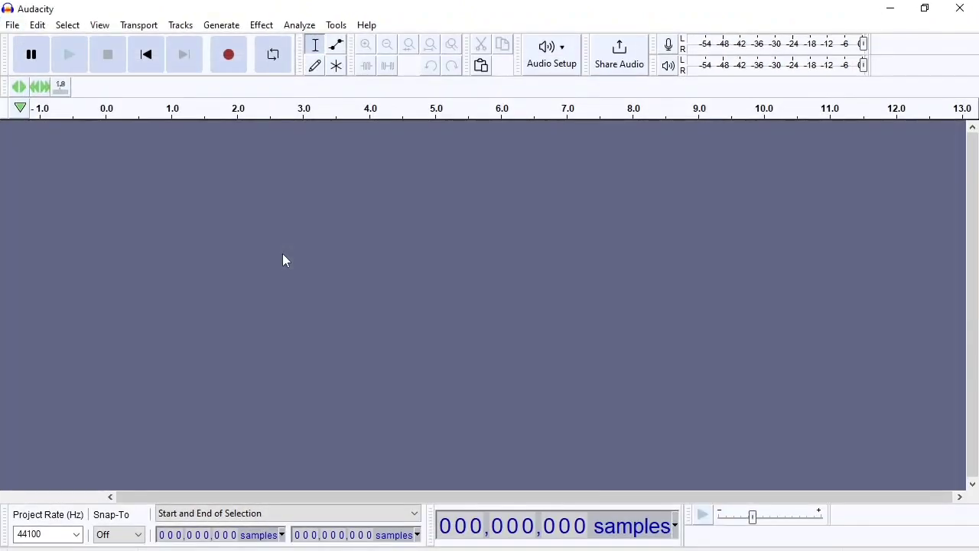
# Play the recording from the start, listen again from about 40 seconds onward, and close Audacity
pyautogui.click(72, 63)
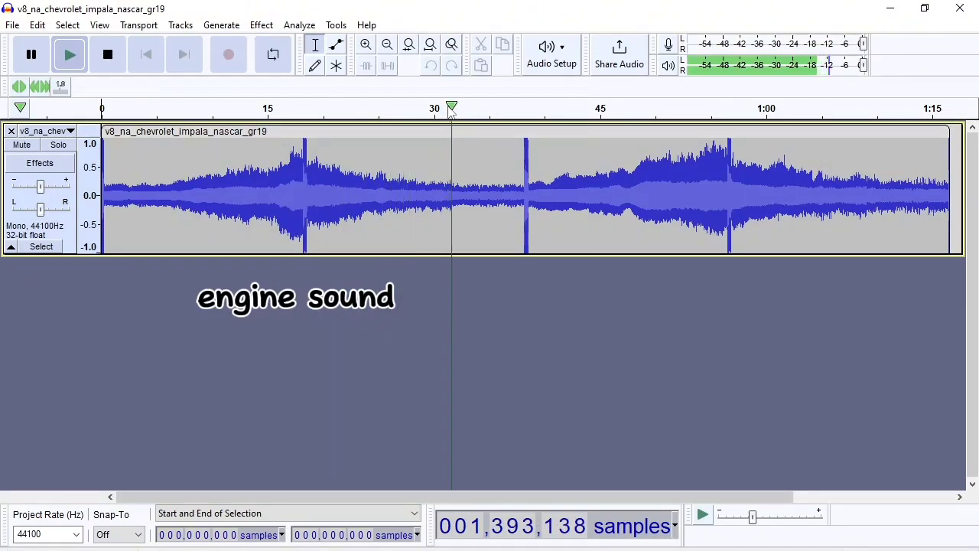
pyautogui.click(542, 109)
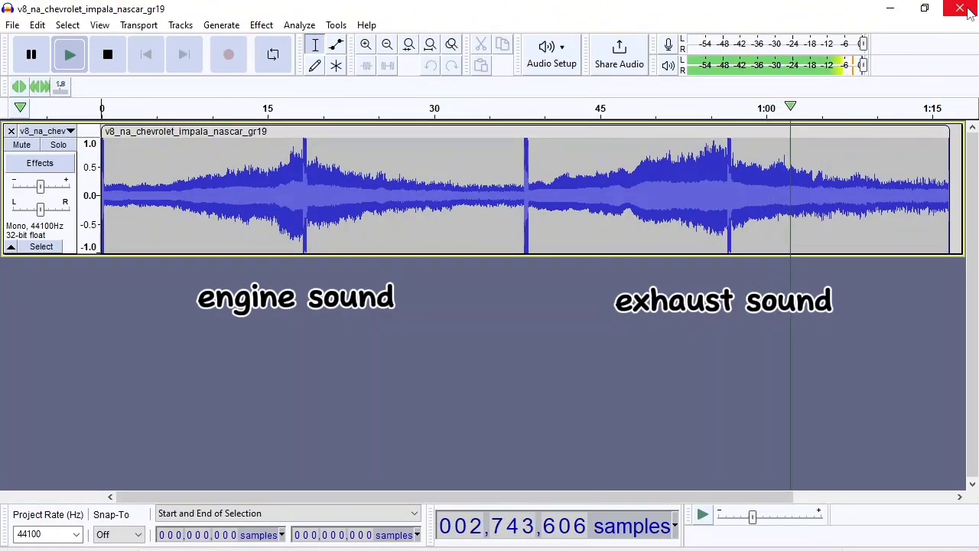
pyautogui.press('space')
pyautogui.hotkey('alt', 'F4')
pyautogui.click(525, 281)
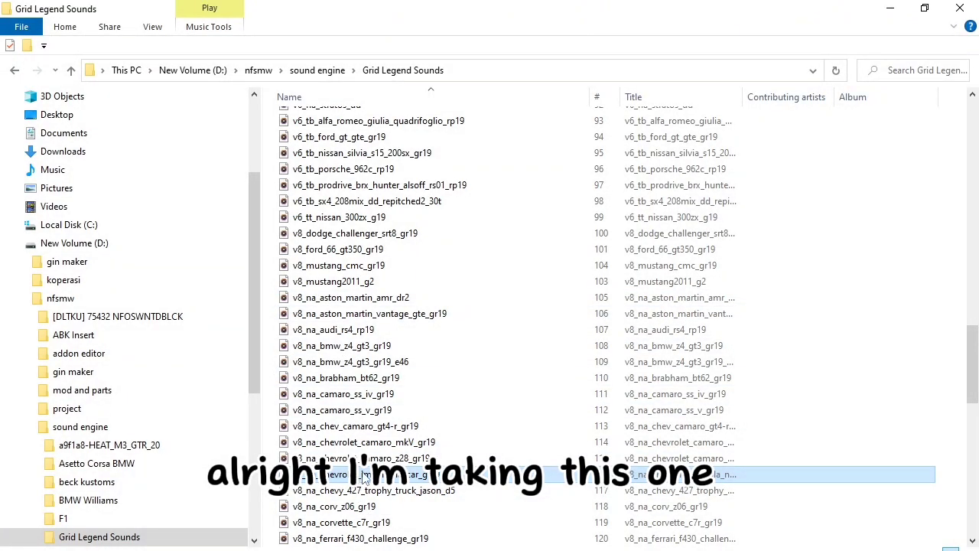
# Copy the v8_na_chevrolet_impala_nascar_gr19 file, and create and open a folder named "sound for mw" inside nfsmw
pyautogui.rightClick(366, 476)
pyautogui.click(430, 380)
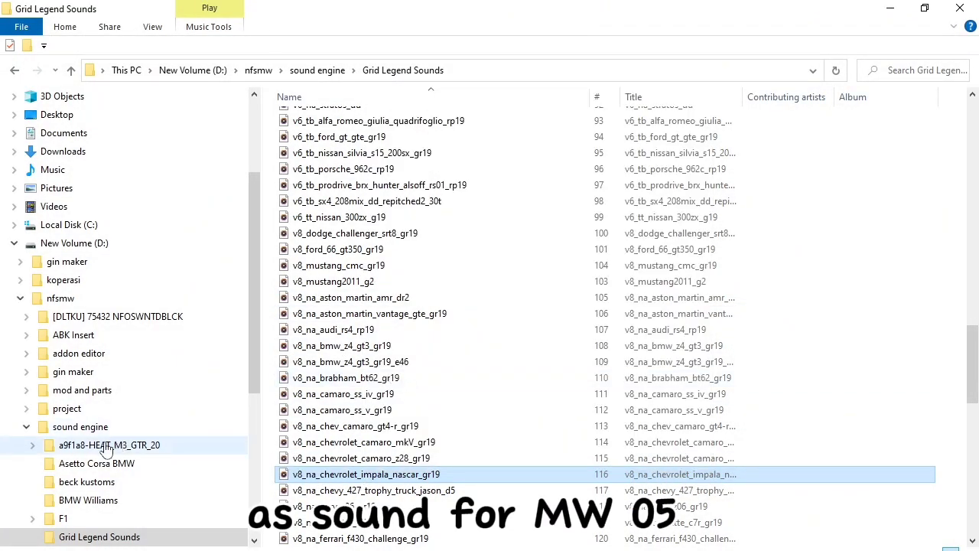
pyautogui.click(61, 298)
pyautogui.rightClick(352, 308)
pyautogui.moveTo(398, 505)
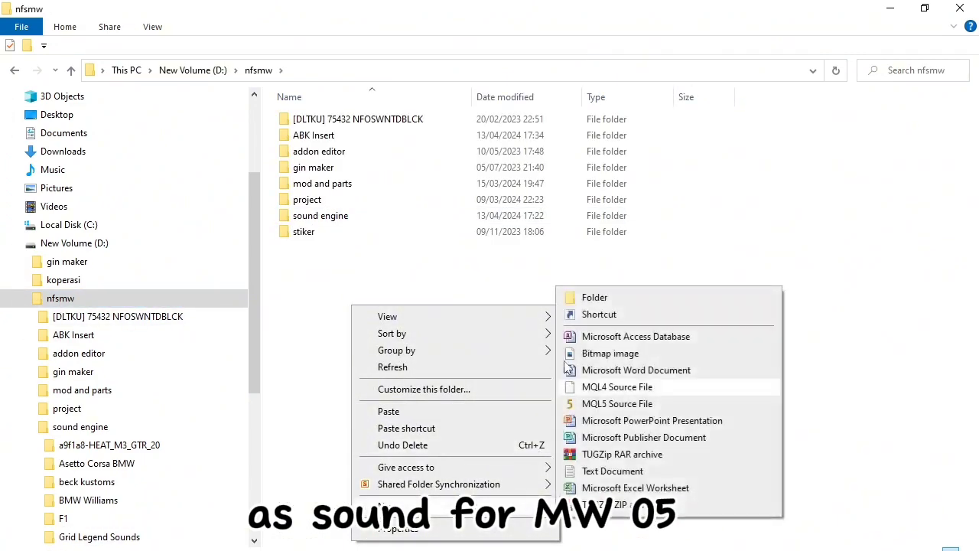
pyautogui.click(591, 297)
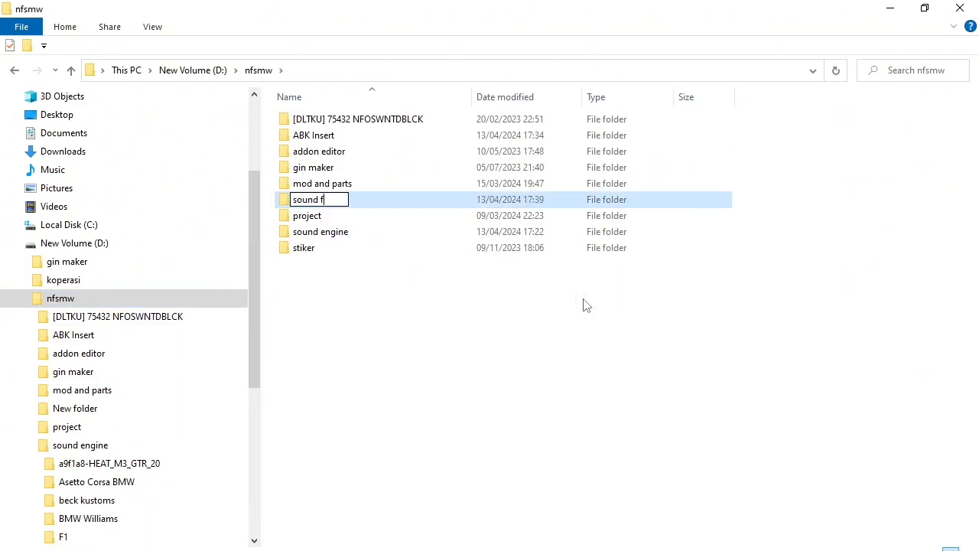
pyautogui.press('Return')
pyautogui.press('Return')
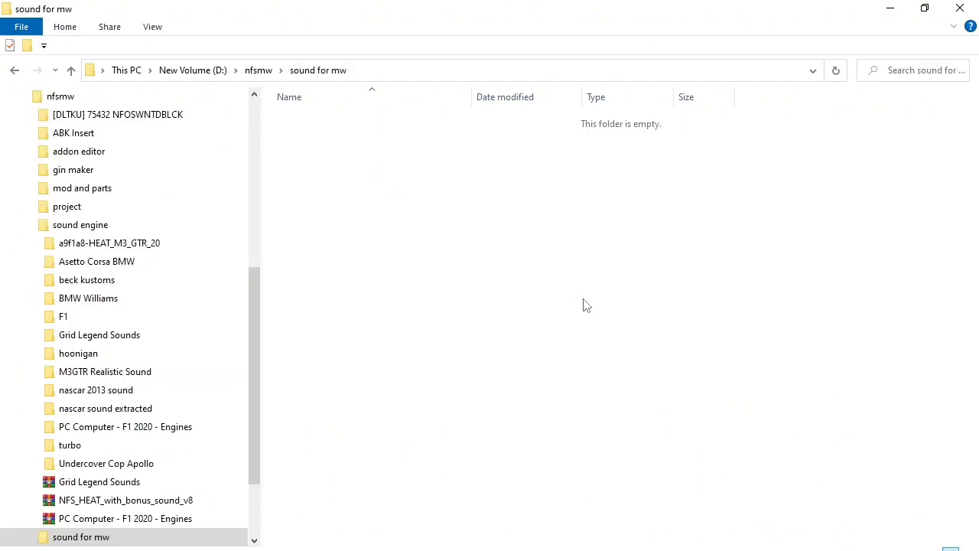
# Create two folders named GIN and ABK inside the "sound for mw" folder
pyautogui.rightClick(325, 177)
pyautogui.moveTo(428, 378)
pyautogui.click(616, 171)
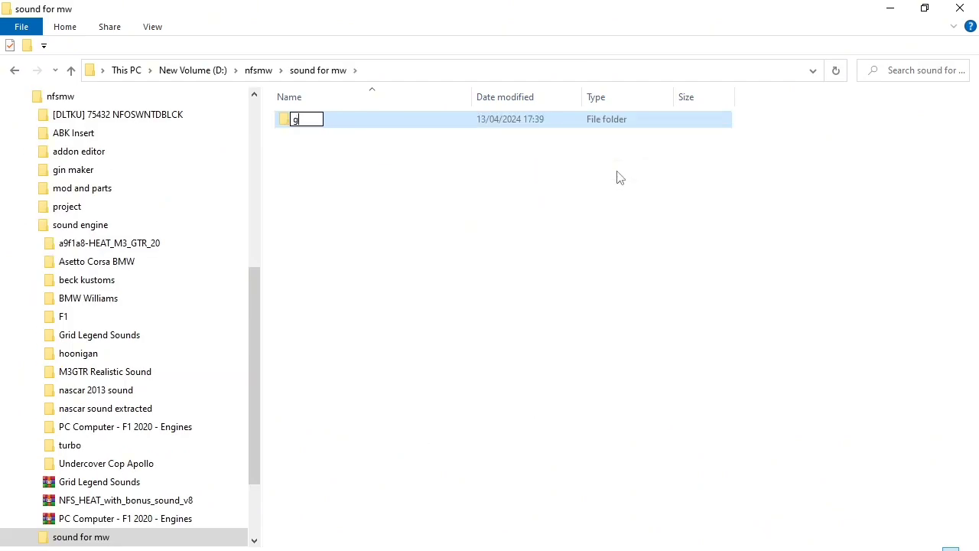
pyautogui.write('GIN')
pyautogui.press('Return')
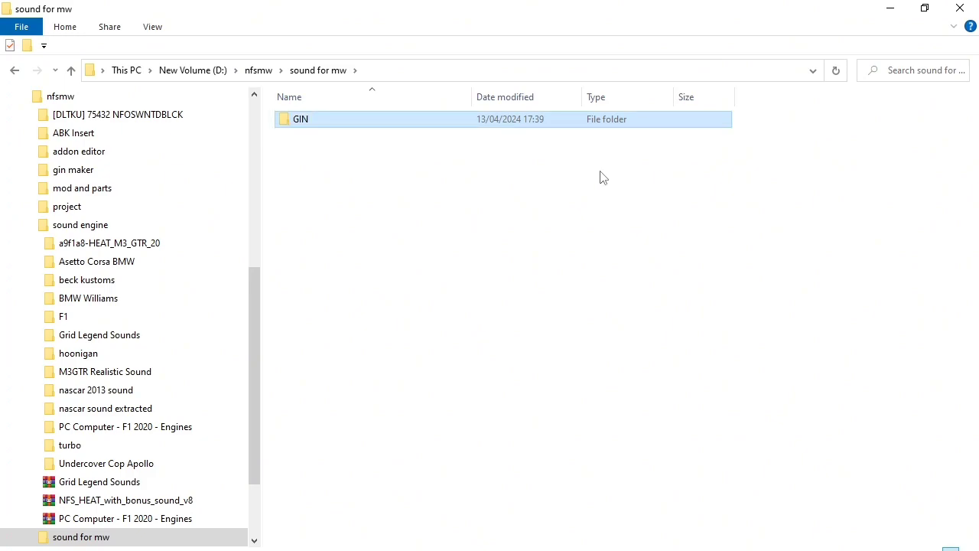
pyautogui.rightClick(384, 235)
pyautogui.moveTo(470, 436)
pyautogui.click(627, 227)
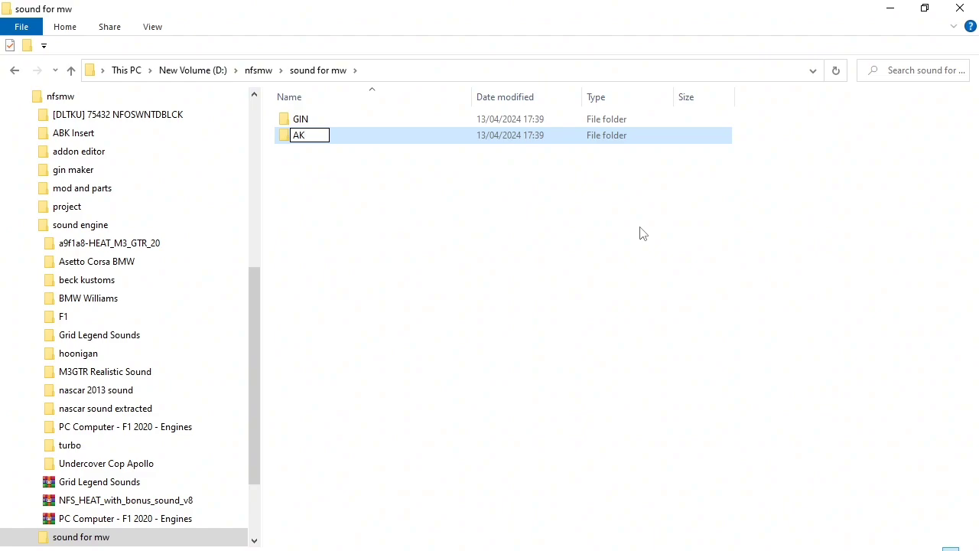
pyautogui.write('ABK')
pyautogui.press('Return')
pyautogui.click(626, 237)
# Paste the copied sound file into the GIN folder and return to the "sound for mw" folder
pyautogui.doubleClick(319, 142)
pyautogui.rightClick(319, 142)
pyautogui.click(342, 239)
pyautogui.click(15, 70)
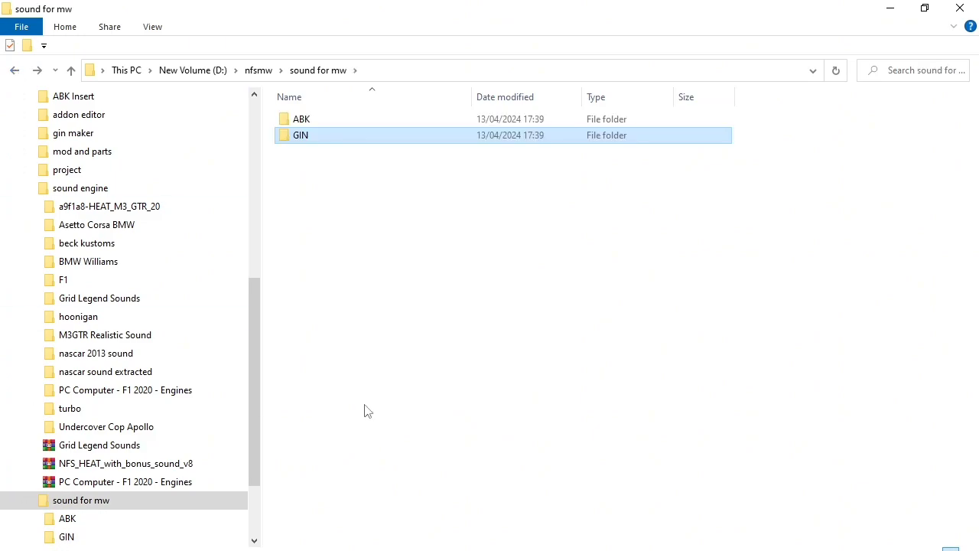
# Open the SOUND\ENGINE folder of Need for Speed - Most Wanted under Program Files (x86)\R.G. Mechanics on the C: drive
pyautogui.scroll(5, 96, 341)
pyautogui.click(67, 275)
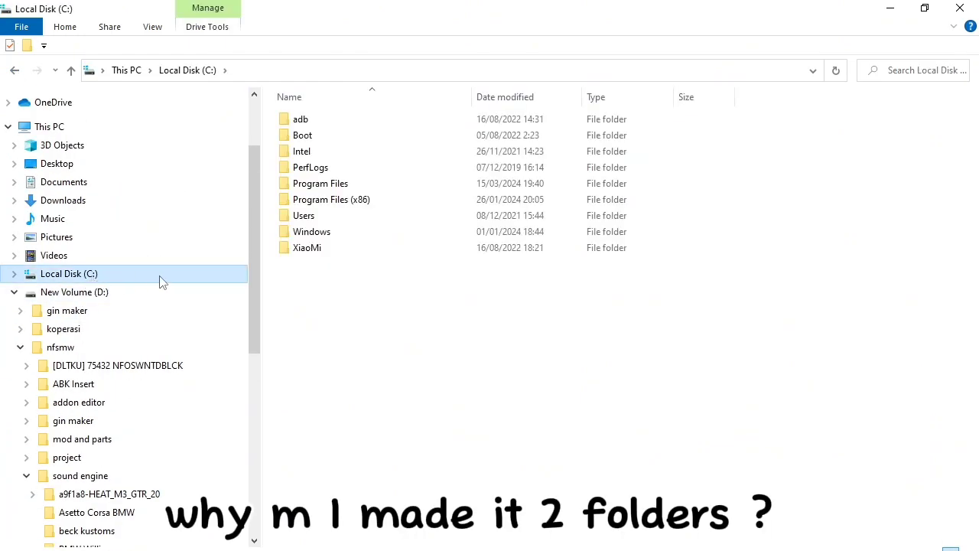
pyautogui.doubleClick(329, 199)
pyautogui.scroll(-4, 347, 398)
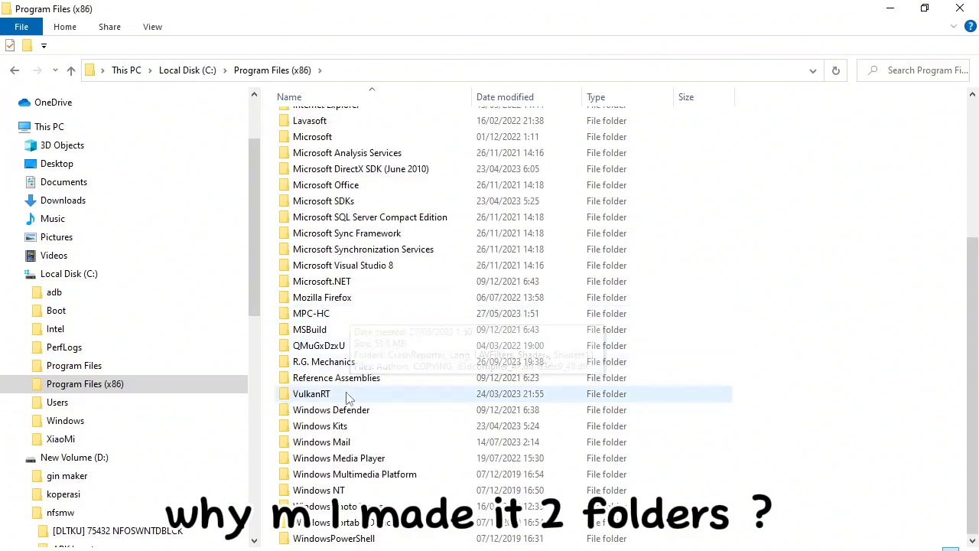
pyautogui.doubleClick(326, 361)
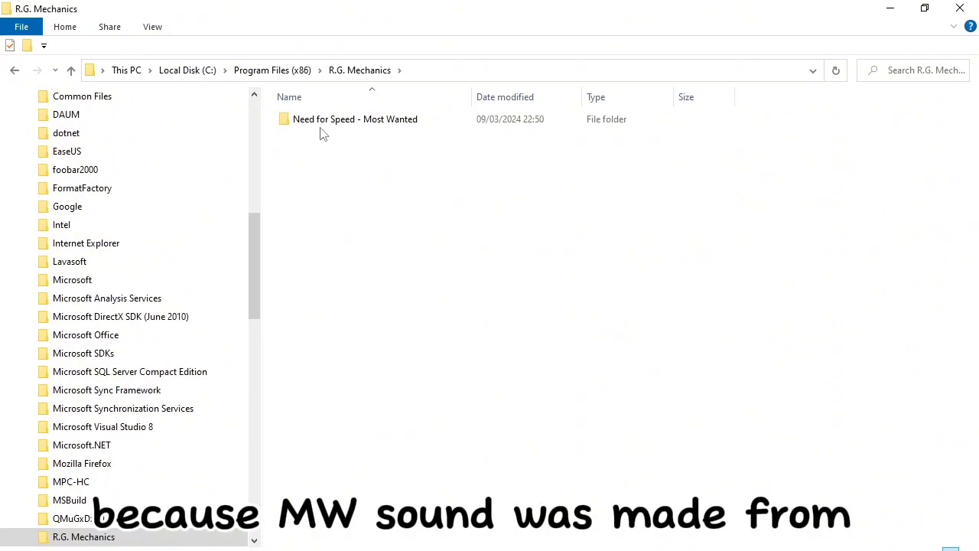
pyautogui.doubleClick(322, 122)
pyautogui.click(304, 264)
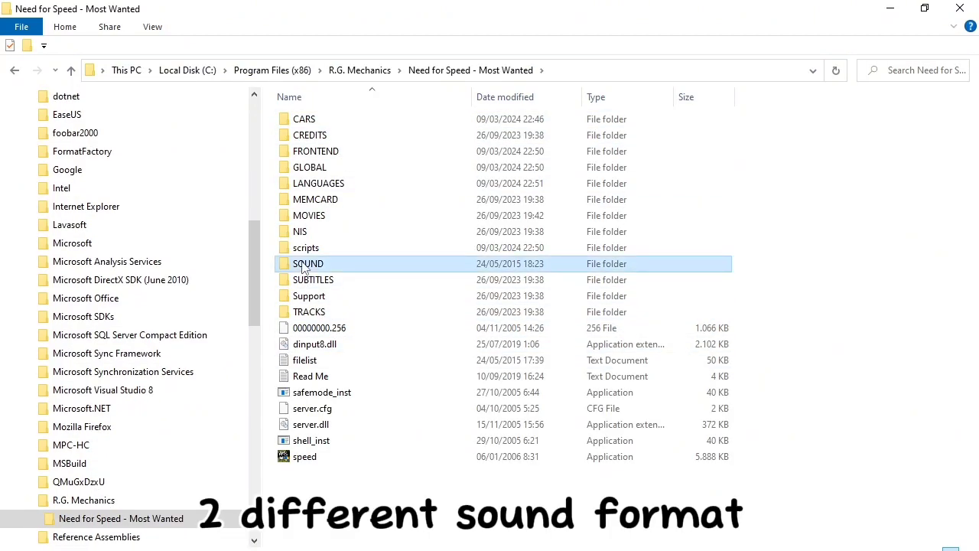
pyautogui.doubleClick(304, 264)
pyautogui.doubleClick(306, 119)
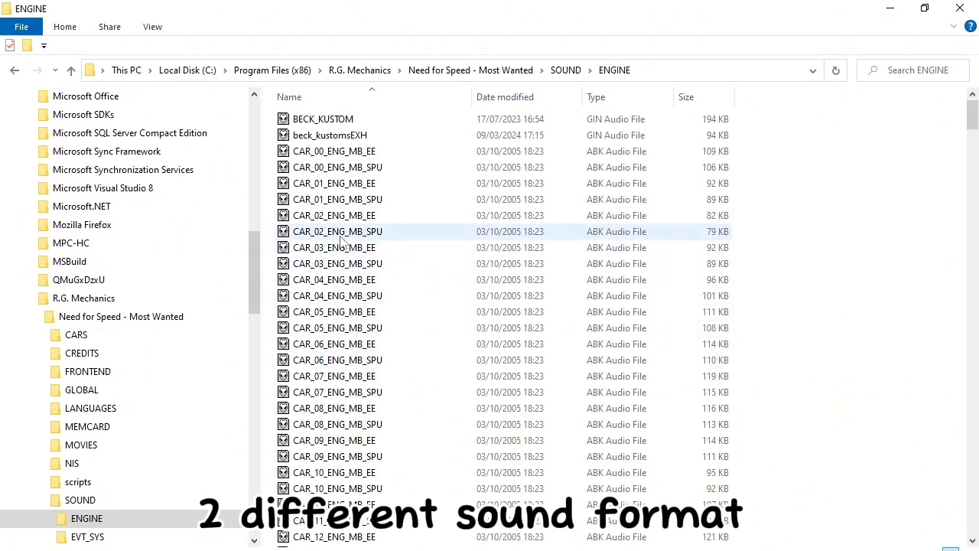
# Look through the ABK engine sound files and open CAR_44_ENG_MB_EE in foobar2000
pyautogui.scroll(-18, 342, 242)
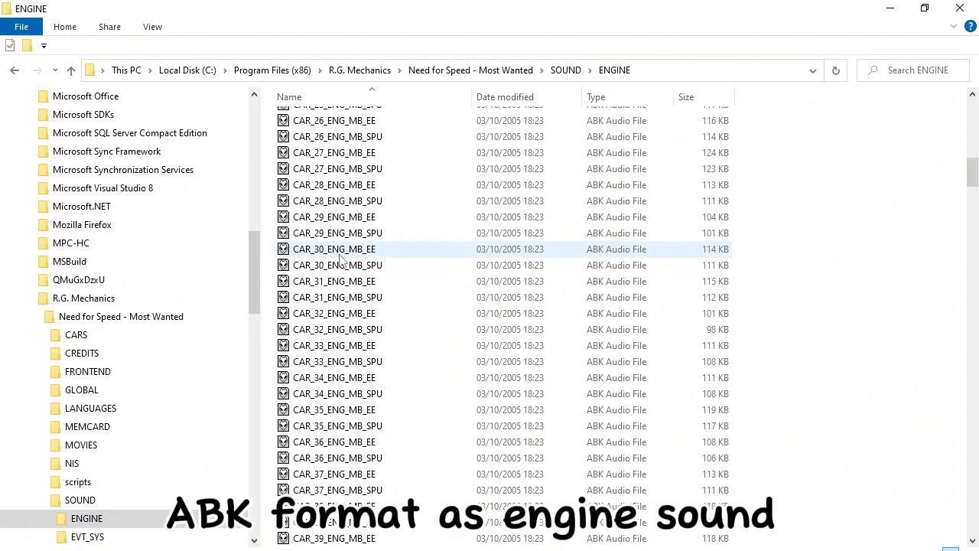
pyautogui.scroll(-1, 342, 260)
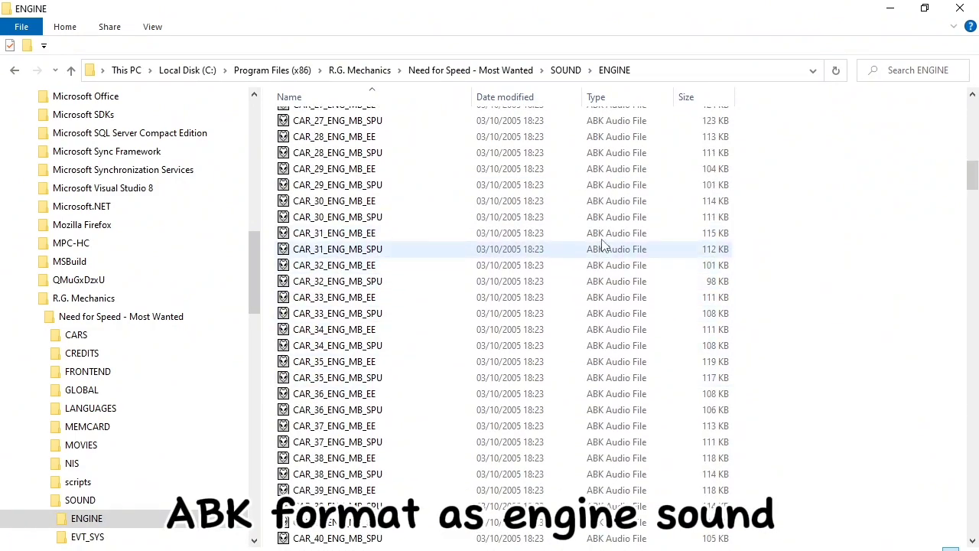
pyautogui.scroll(-5, 440, 410)
pyautogui.click(336, 413)
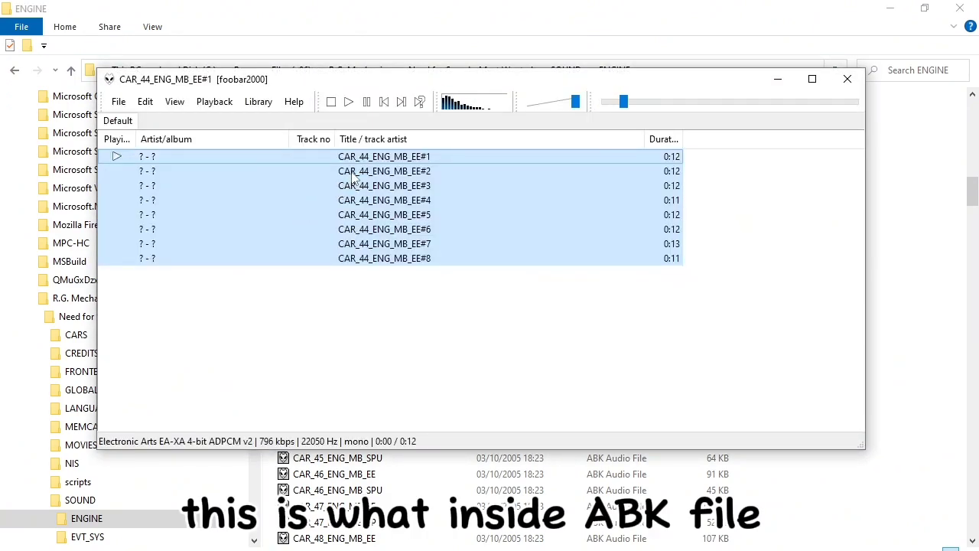
# Play tracks 2 through 8 of CAR_44_ENG_MB_EE one after another and close the player
pyautogui.doubleClick(352, 173)
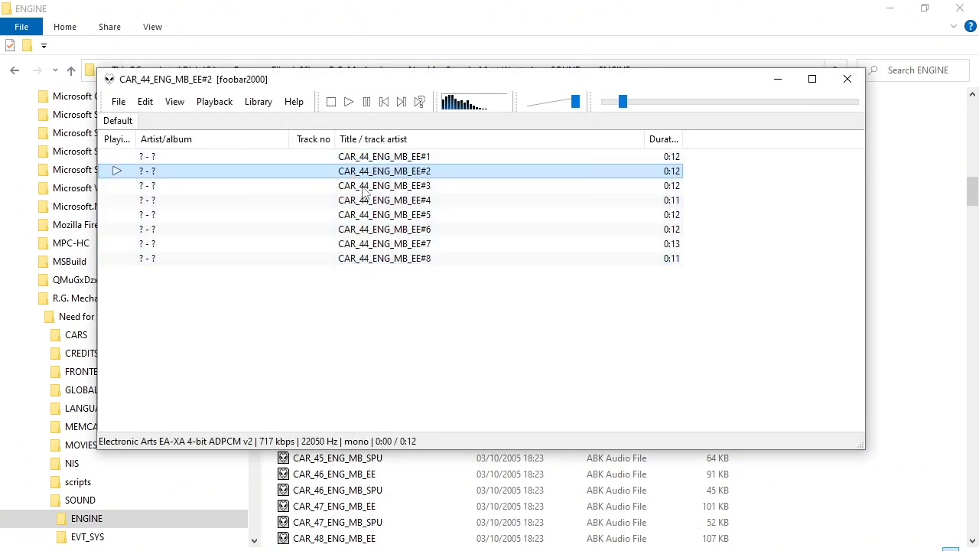
pyautogui.click(363, 189)
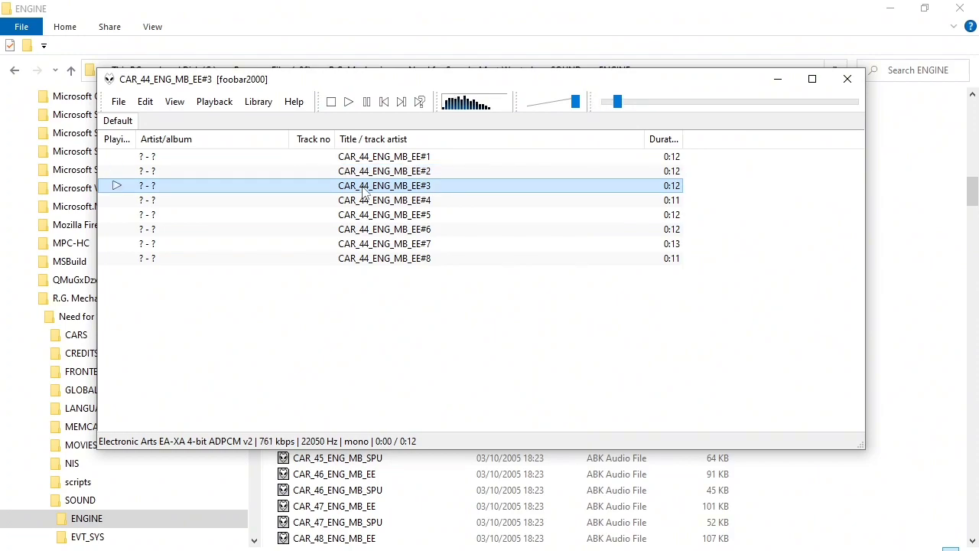
pyautogui.doubleClick(369, 201)
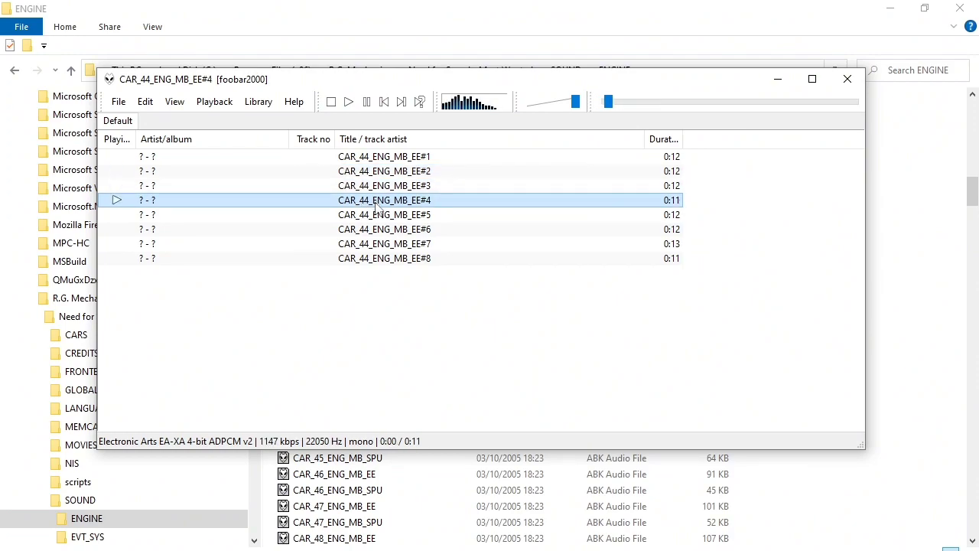
pyautogui.doubleClick(380, 214)
pyautogui.doubleClick(392, 231)
pyautogui.doubleClick(393, 243)
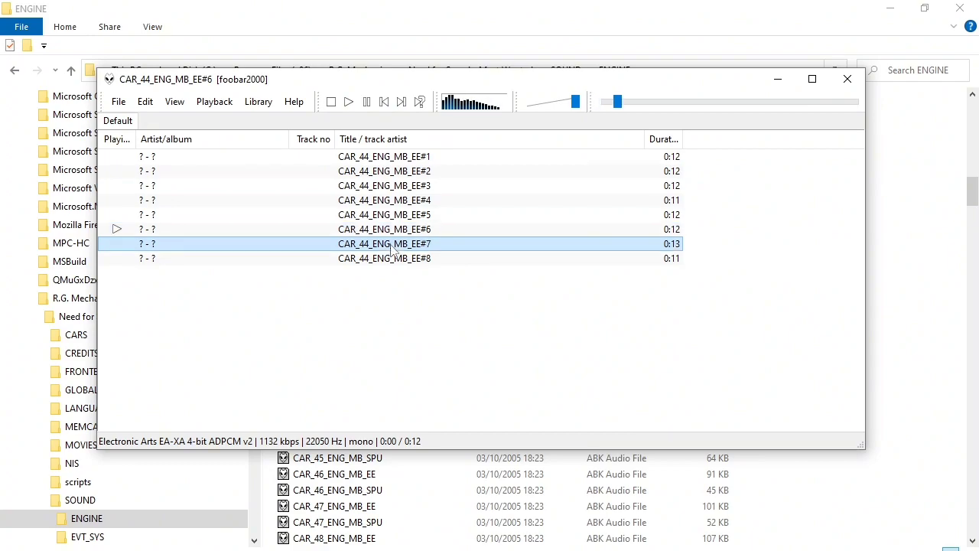
pyautogui.doubleClick(396, 259)
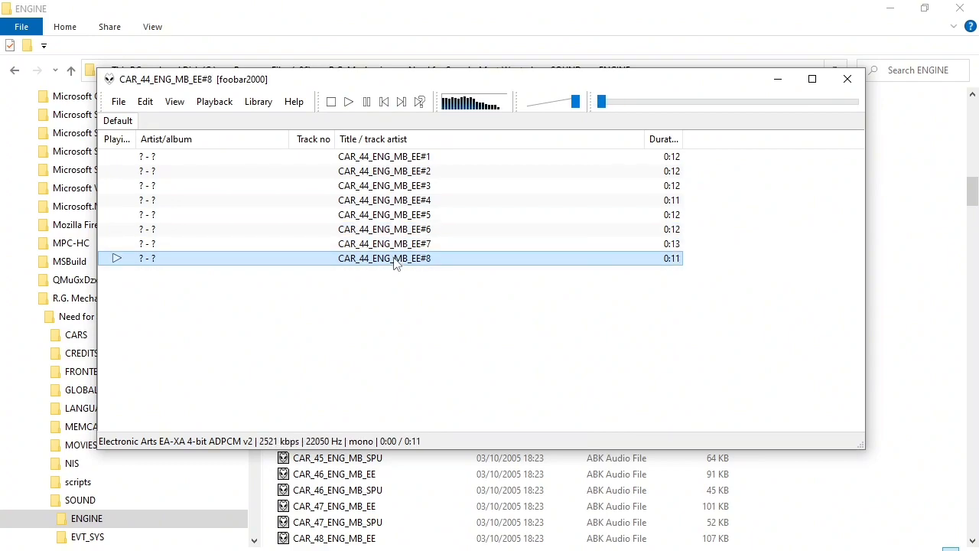
pyautogui.click(850, 82)
# Play the GIN_BMW_M3 audio file from the ENGINE folder in foobar2000
pyautogui.scroll(-20, 450, 404)
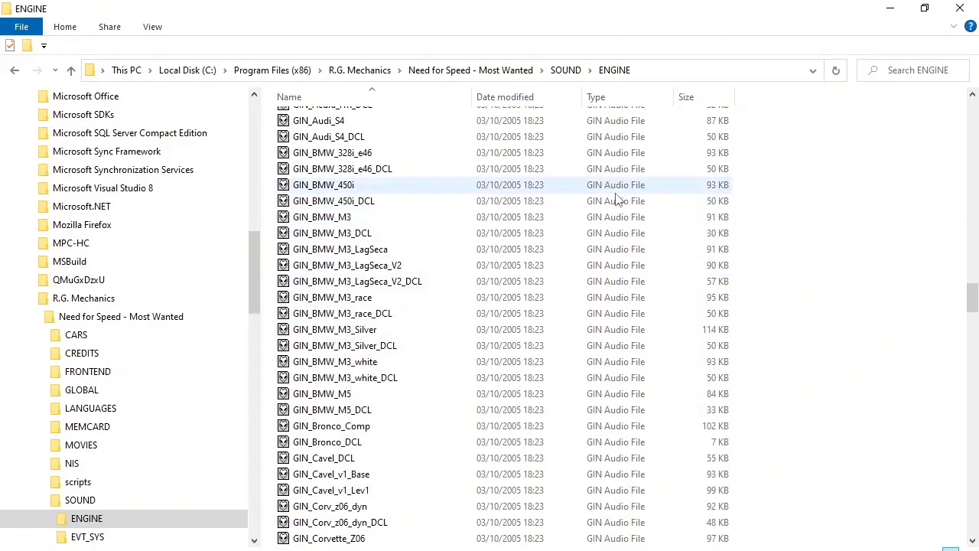
pyautogui.doubleClick(321, 218)
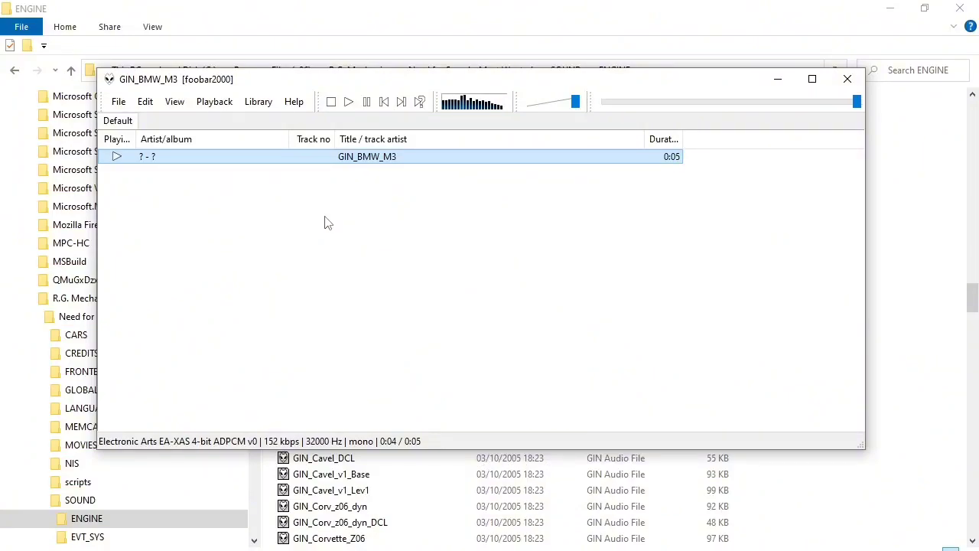
# Close the audio player and open the GIN folder in nfsmw\sound for mw on the D: drive
pyautogui.click(845, 80)
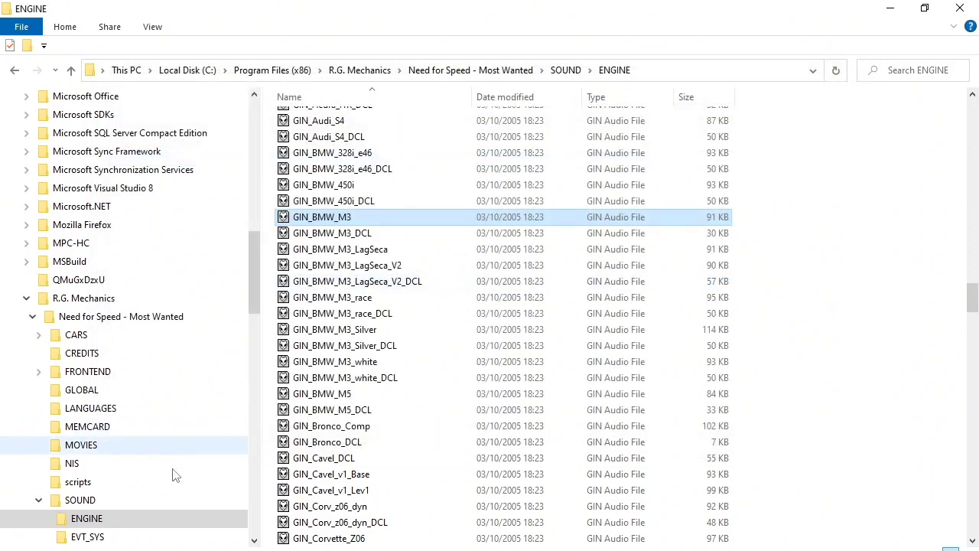
pyautogui.scroll(-3, 76, 435)
pyautogui.scroll(15, 72, 434)
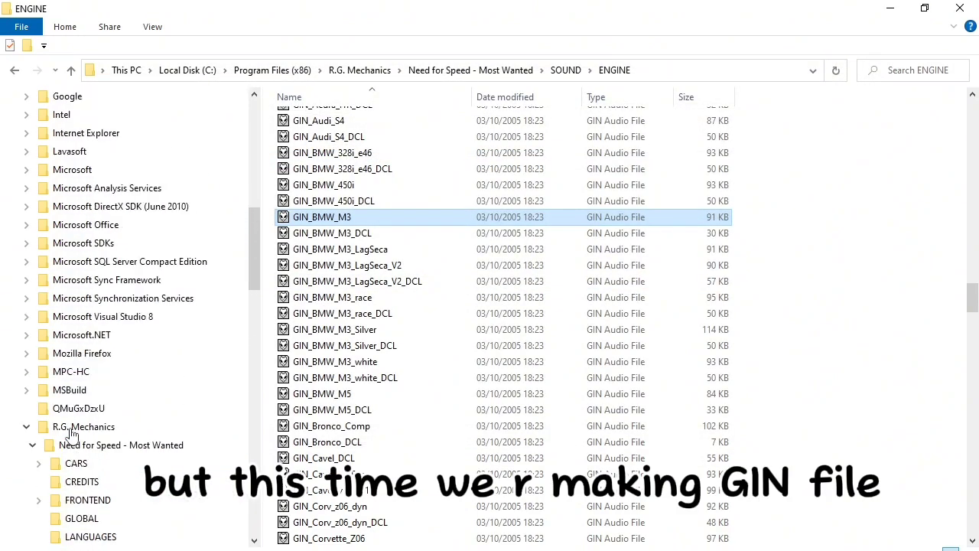
pyautogui.scroll(-3, 73, 435)
pyautogui.click(14, 188)
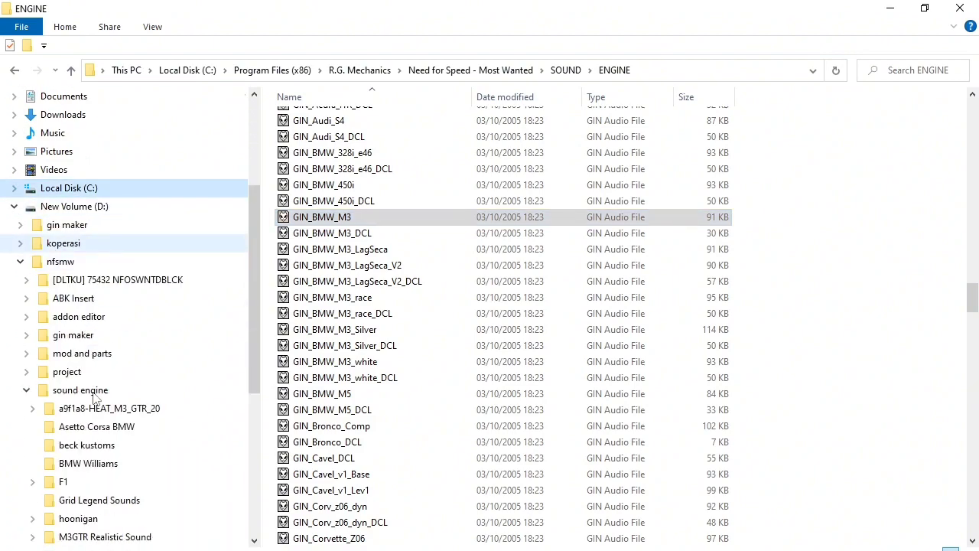
pyautogui.click(60, 262)
pyautogui.doubleClick(378, 231)
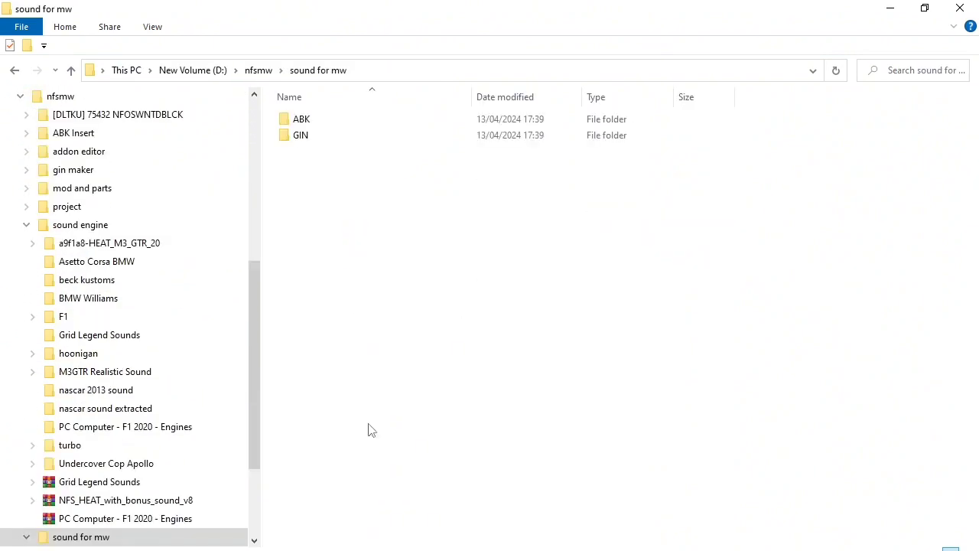
pyautogui.doubleClick(306, 136)
# Open the v8_na_chevrolet_impala_nascar_gr19 audio file in Audacity and play its beginning briefly
pyautogui.click(334, 133)
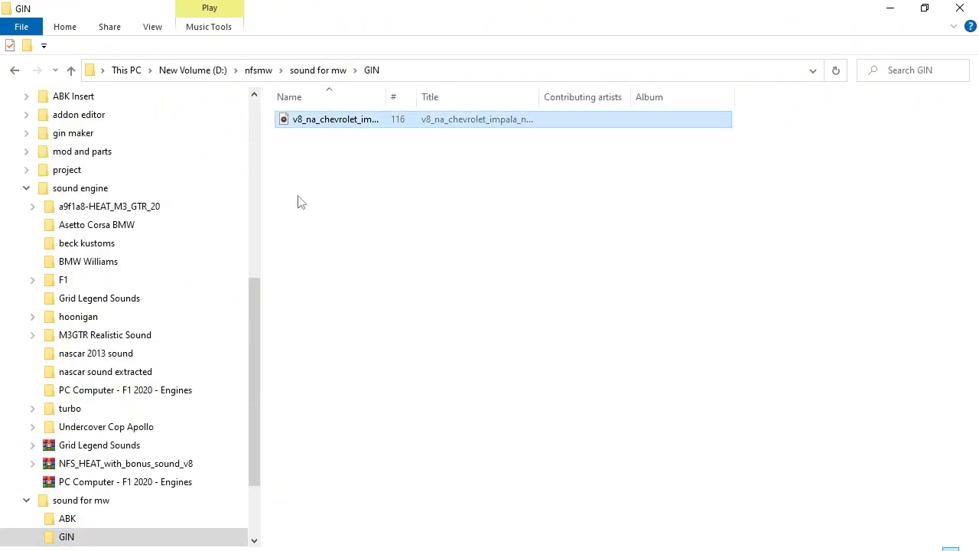
pyautogui.rightClick(329, 119)
pyautogui.click(715, 267)
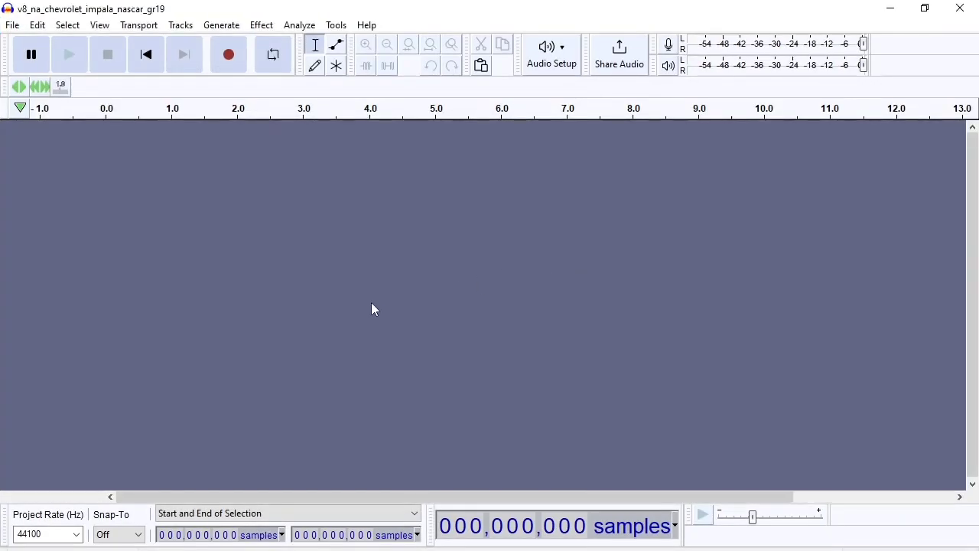
pyautogui.click(69, 54)
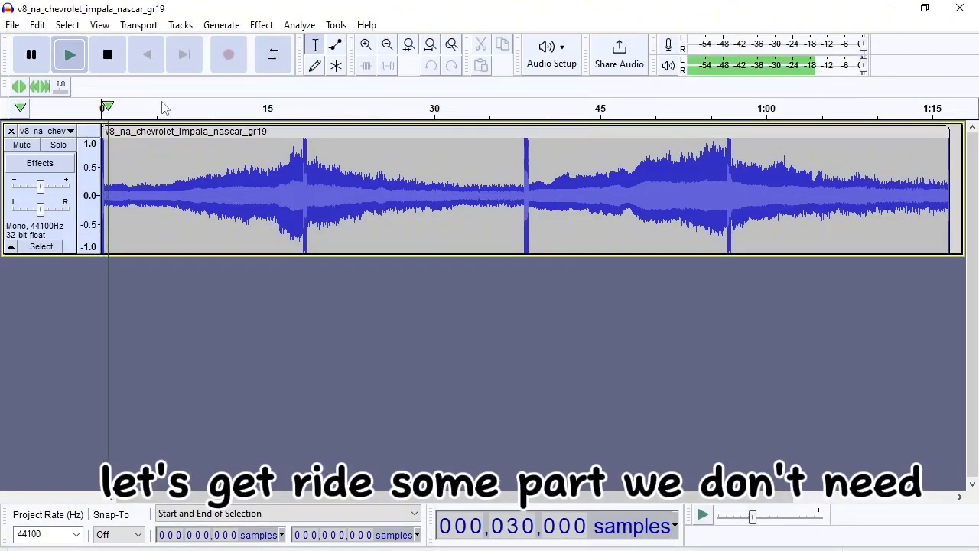
pyautogui.press('space')
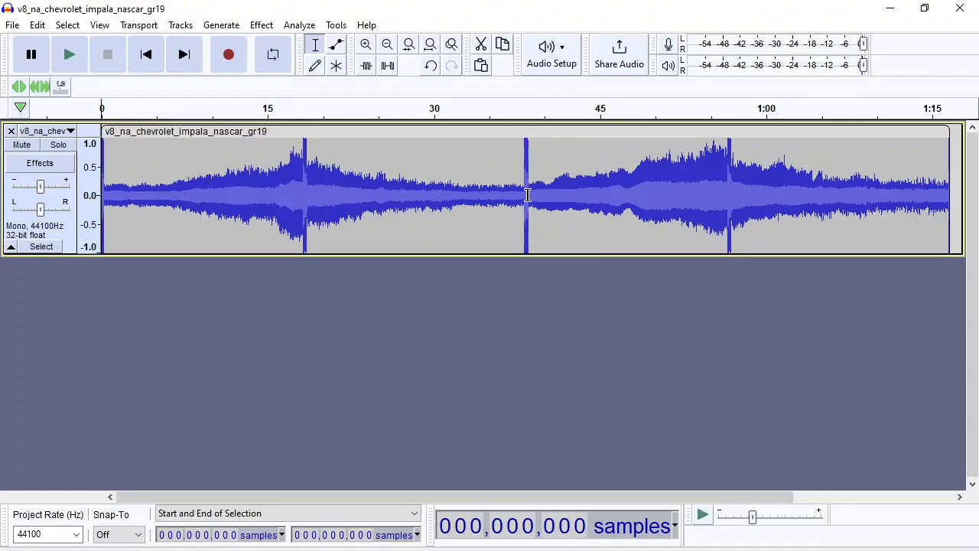
# Delete the first rev run up to about 38 s and the decelerating part after the second ramp's peak, keeping only the second acceleration
pyautogui.moveTo(520, 198); pyautogui.dragTo(579, 197)
pyautogui.press('Delete')
pyautogui.press('Delete')
pyautogui.press('Return')
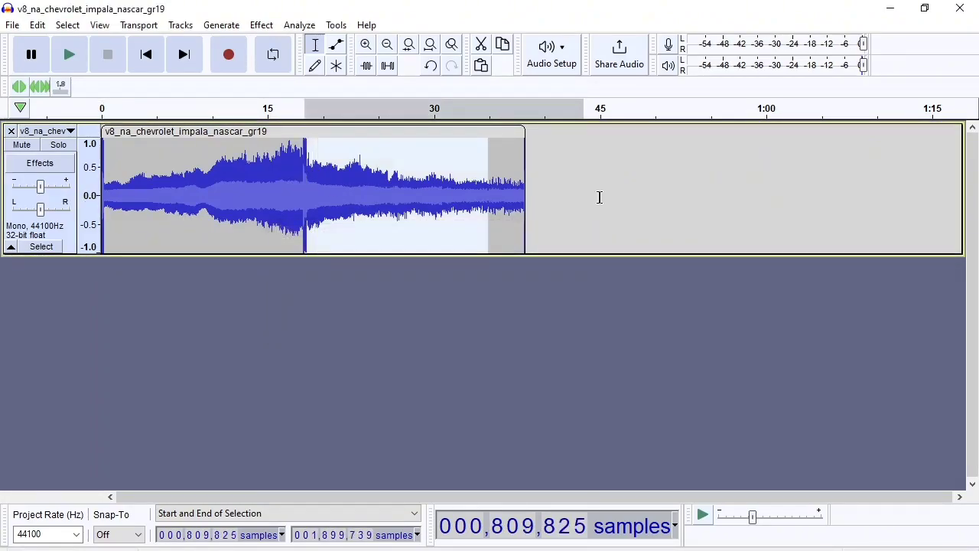
pyautogui.press('Delete')
# Delete the burst of beeps, about 0.25 s long, at the start of the clip
pyautogui.click(366, 44)
pyautogui.click(366, 45)
pyautogui.click(366, 44)
pyautogui.click(366, 44)
pyautogui.click(366, 44)
pyautogui.moveTo(869, 496); pyautogui.dragTo(182, 192)
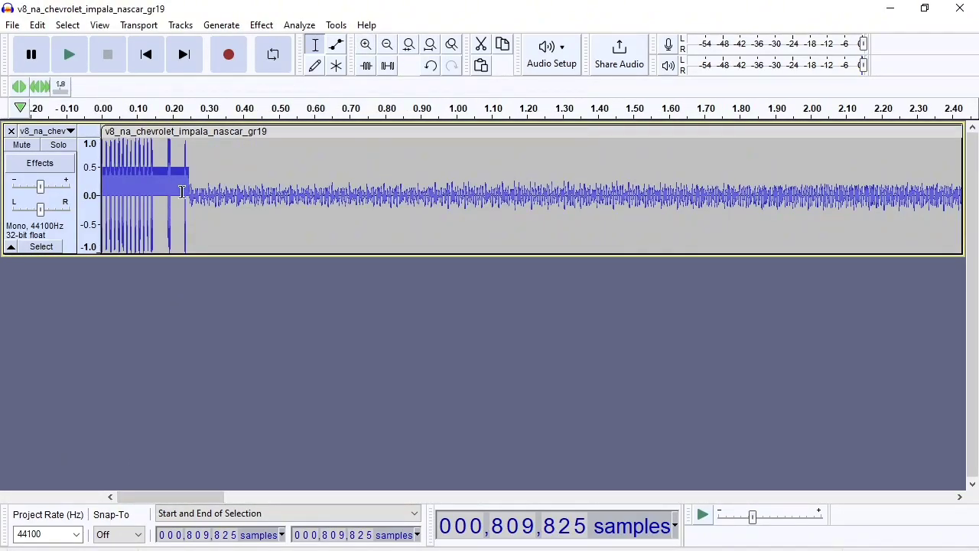
pyautogui.click(368, 46)
pyautogui.click(368, 45)
pyautogui.moveTo(160, 497); pyautogui.dragTo(110, 491)
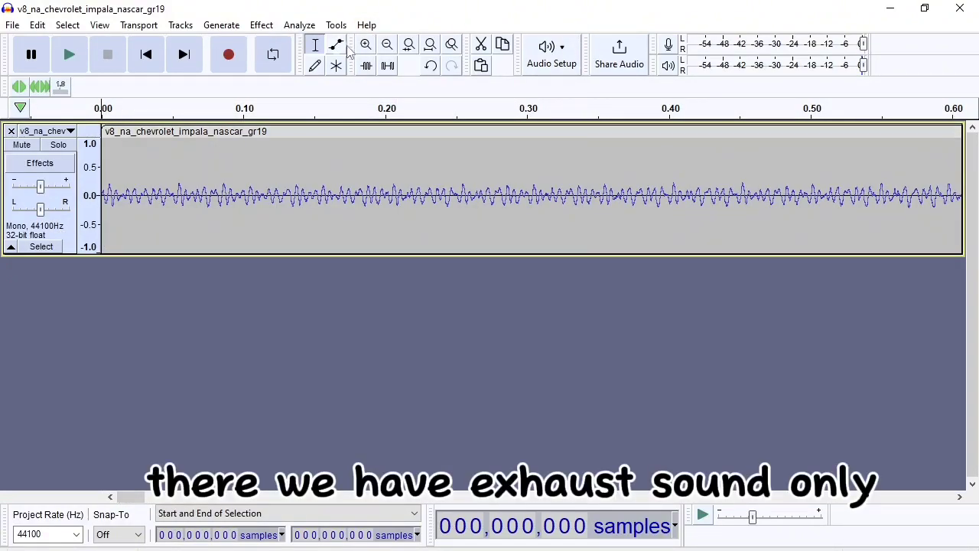
# Play the trimmed acceleration clip through to its end to check the engine sound
pyautogui.click(388, 45)
pyautogui.click(388, 45)
pyautogui.click(388, 45)
pyautogui.click(388, 45)
pyautogui.click(388, 46)
pyautogui.click(388, 45)
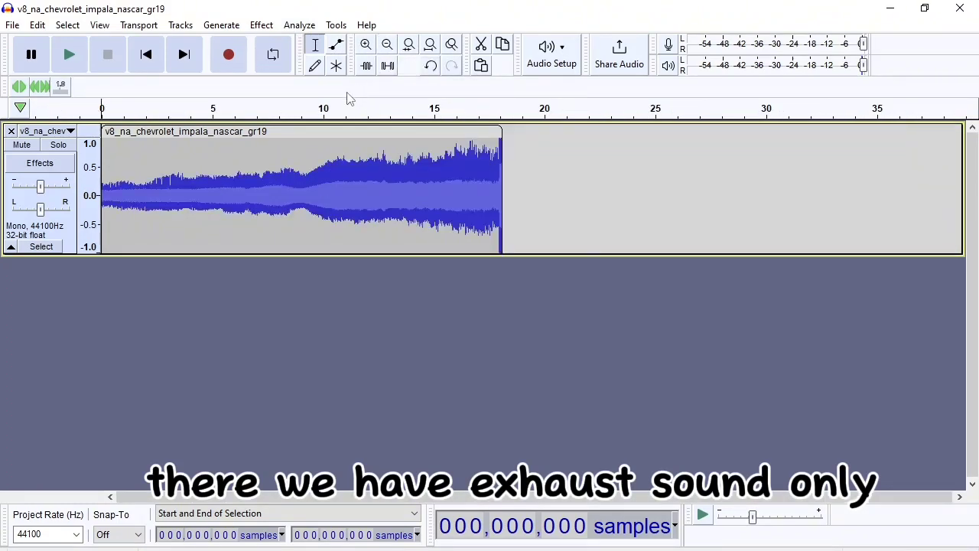
pyautogui.click(78, 50)
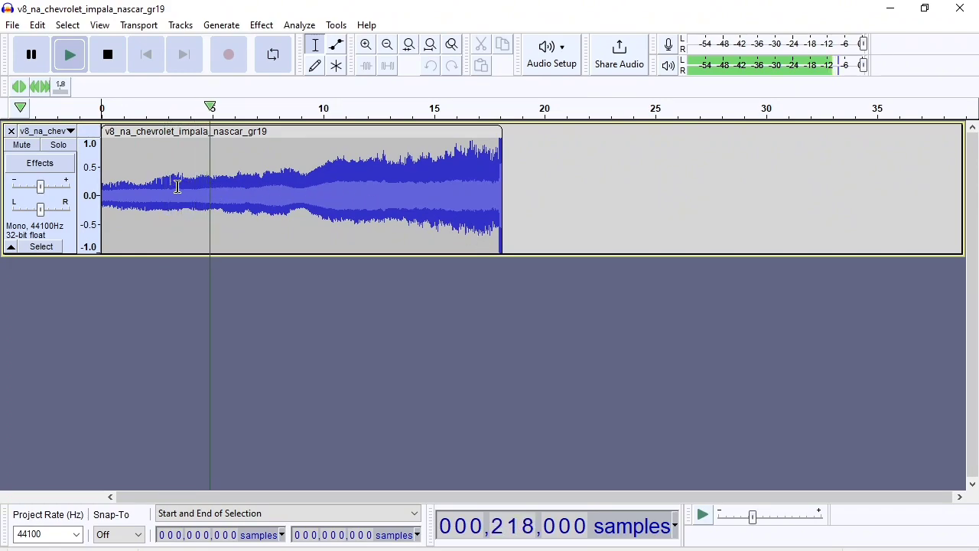
pyautogui.click(366, 44)
pyautogui.moveTo(182, 497); pyautogui.dragTo(330, 496)
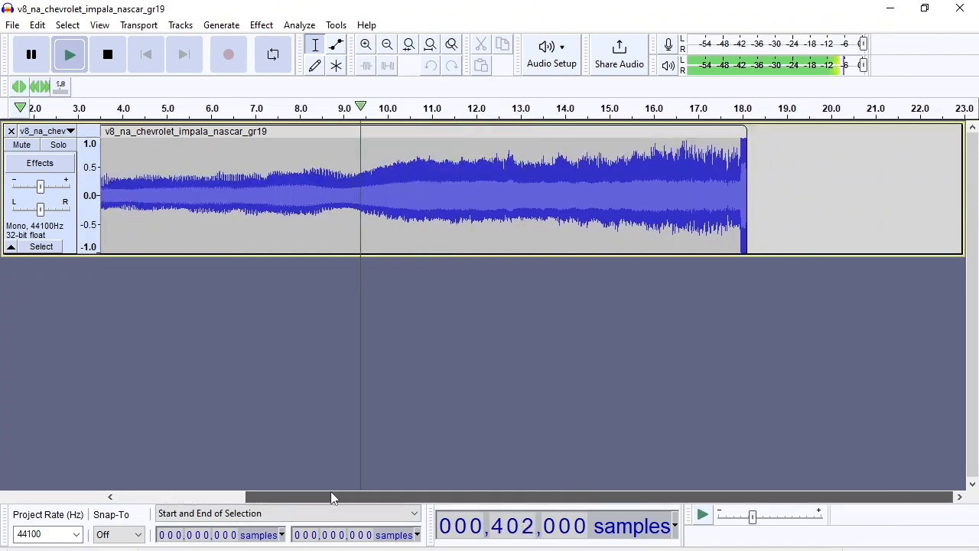
pyautogui.click(114, 61)
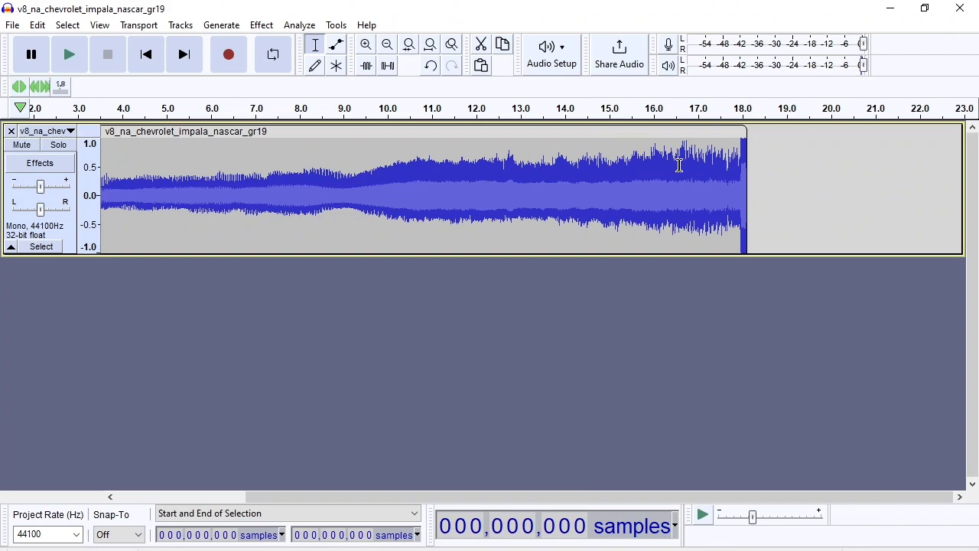
# Delete the rev limiter section so the clip ends at about 16.4 s, playing the ending after each cut
pyautogui.moveTo(677, 169); pyautogui.dragTo(758, 175)
pyautogui.press('Delete')
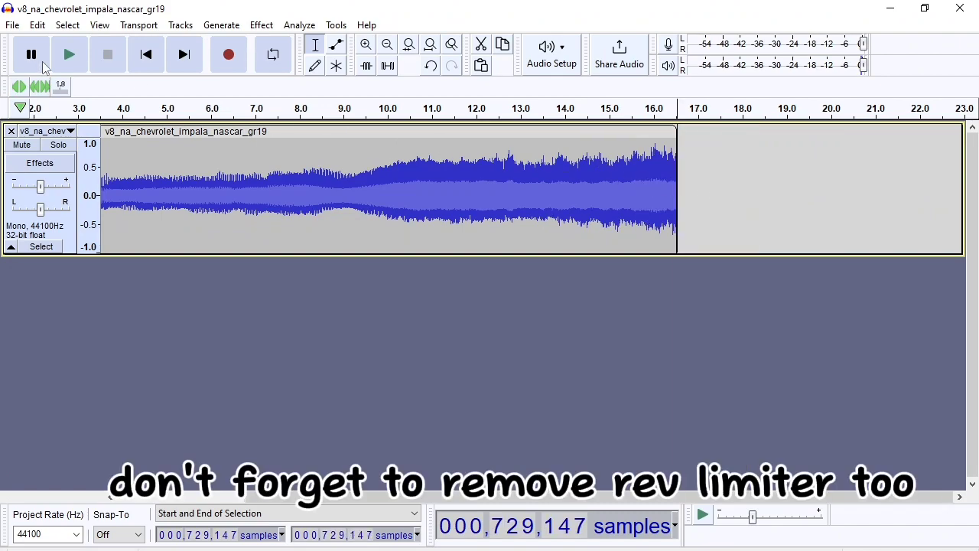
pyautogui.press('space')
pyautogui.click(464, 109)
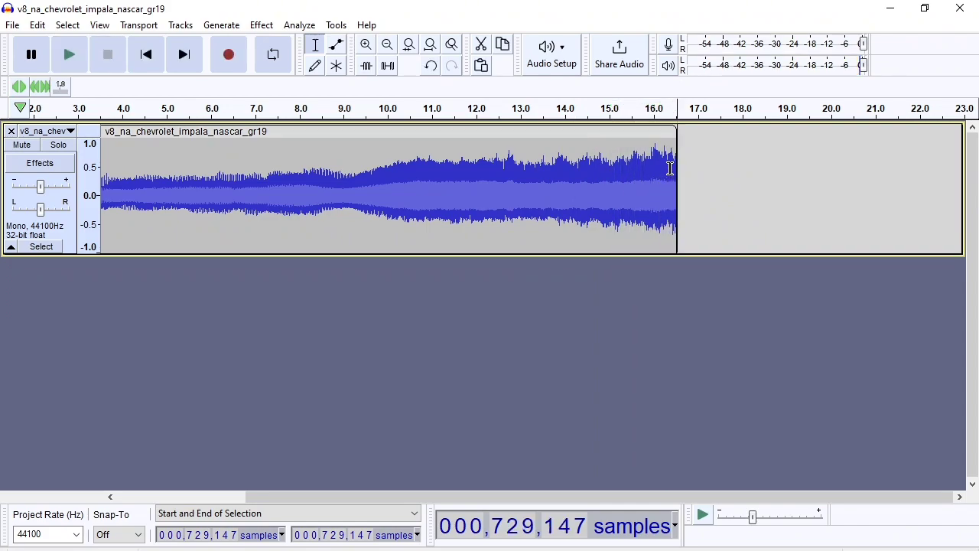
pyautogui.moveTo(670, 168); pyautogui.dragTo(678, 170)
pyautogui.press('Delete')
pyautogui.press('space')
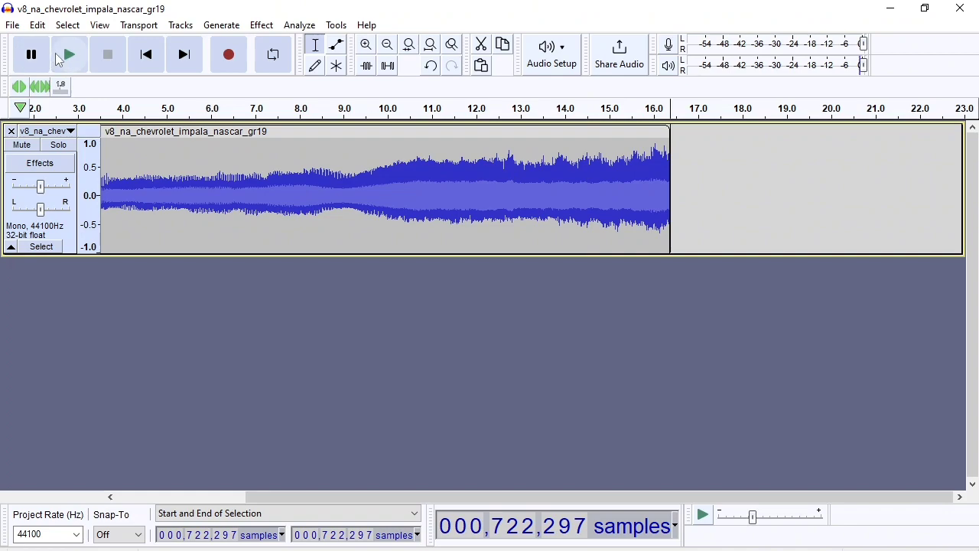
pyautogui.click(580, 119)
# Select the whole clip and raise its loudness with the Envelope tool until the peaks nearly reach full scale
pyautogui.doubleClick(301, 182)
pyautogui.click(336, 45)
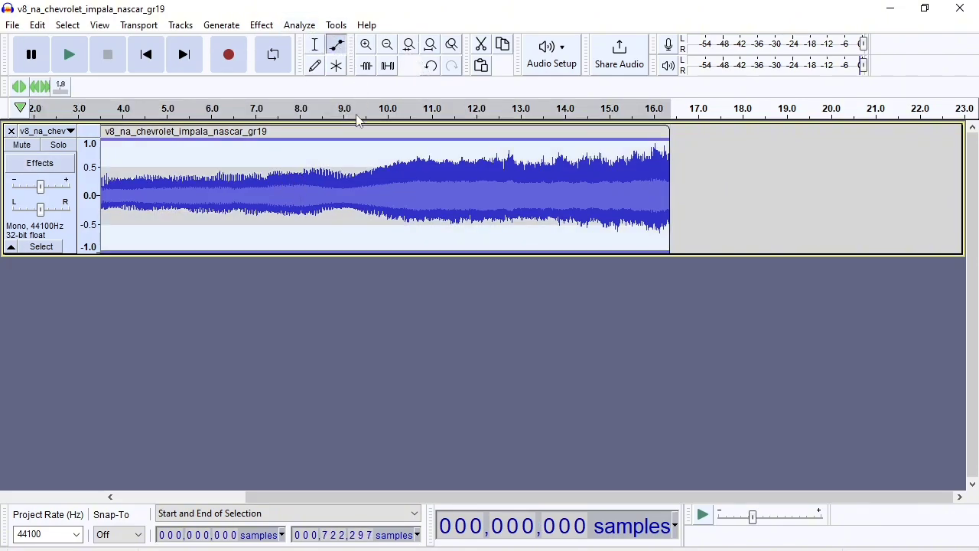
pyautogui.moveTo(351, 173); pyautogui.dragTo(381, 137)
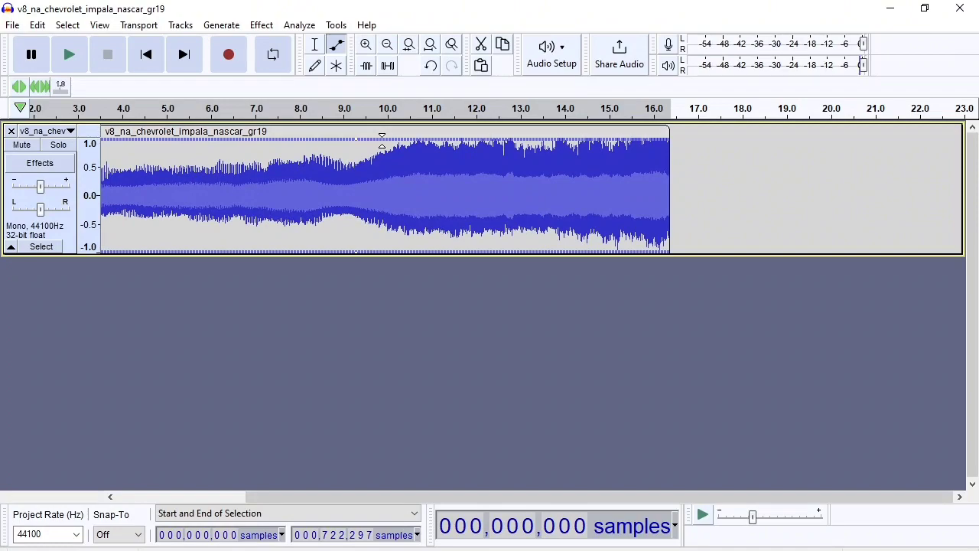
pyautogui.click(316, 46)
# Start exporting the audio as WAV and choose the GIN folder in nfsmw\sound for mw as the destination
pyautogui.click(12, 24)
pyautogui.moveTo(120, 140)
pyautogui.click(231, 155)
pyautogui.click(299, 70)
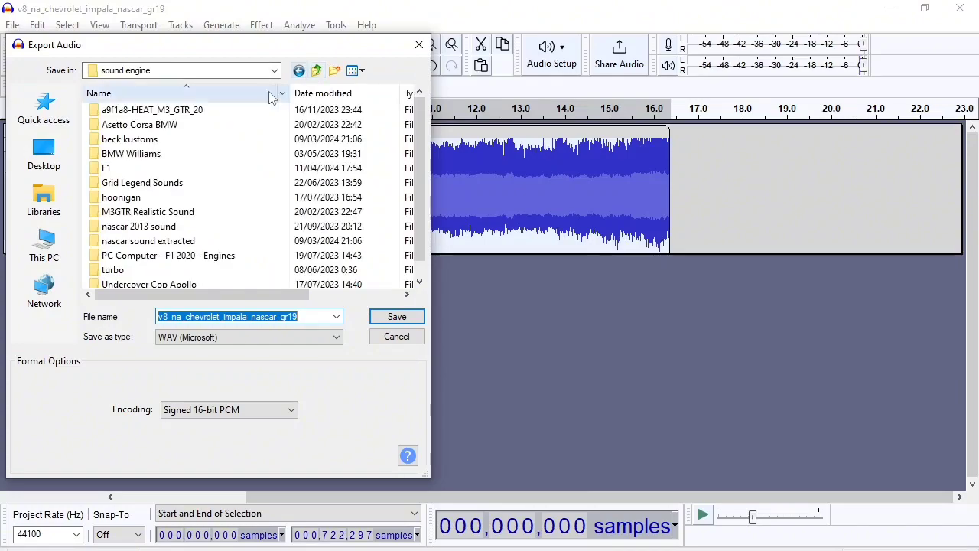
pyautogui.click(44, 245)
pyautogui.scroll(-3, 146, 221)
pyautogui.doubleClick(138, 225)
pyautogui.doubleClick(116, 139)
pyautogui.doubleClick(120, 210)
pyautogui.doubleClick(120, 125)
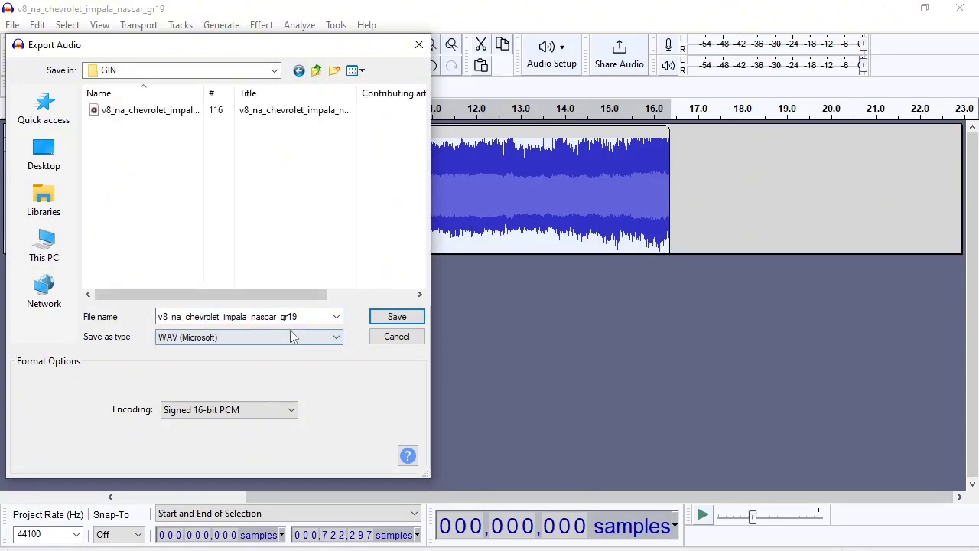
# Export the WAV file under the name nascar and close the project
pyautogui.doubleClick(313, 319)
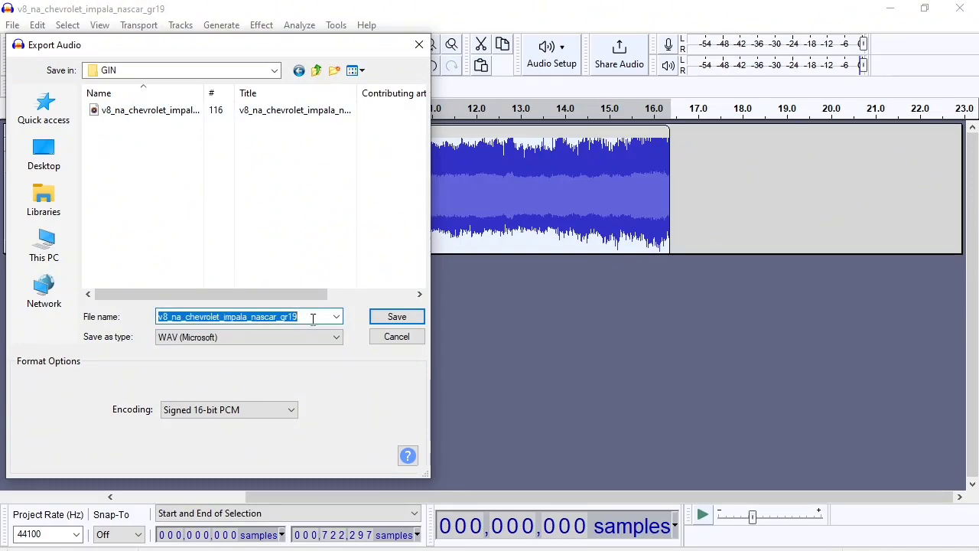
pyautogui.write('nascar')
pyautogui.press('Return')
pyautogui.hotkey('ctrl', 'w')
pyautogui.click(521, 284)
# Move the original v8_na_chevrolet_impala_nascar_gr19 file from GIN up into the sound for mw folder, and reopen GIN
pyautogui.rightClick(310, 135)
pyautogui.click(341, 406)
pyautogui.click(13, 71)
pyautogui.rightClick(329, 176)
pyautogui.click(360, 280)
pyautogui.doubleClick(316, 134)
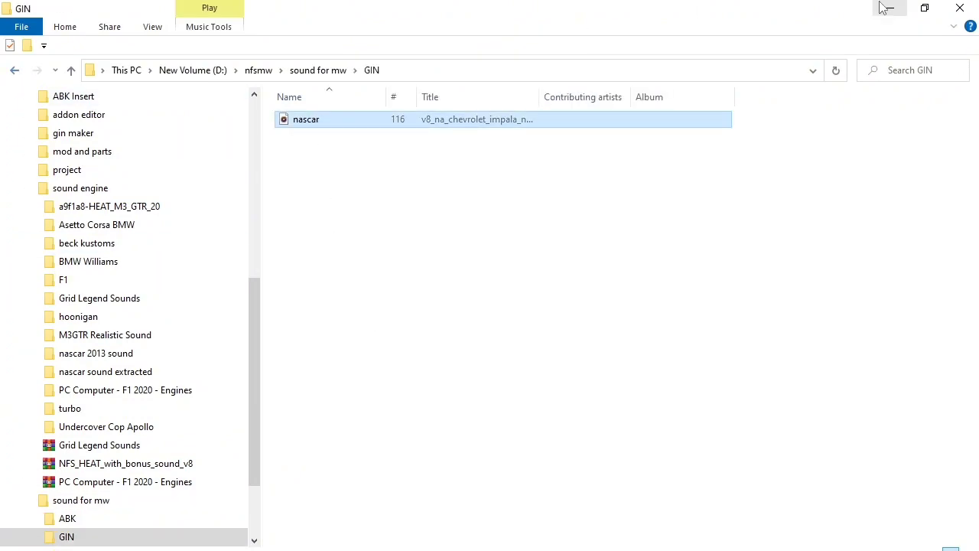
# Minimize the file window, launch REV from its desktop shortcut and maximize it
pyautogui.click(890, 8)
pyautogui.click(147, 405)
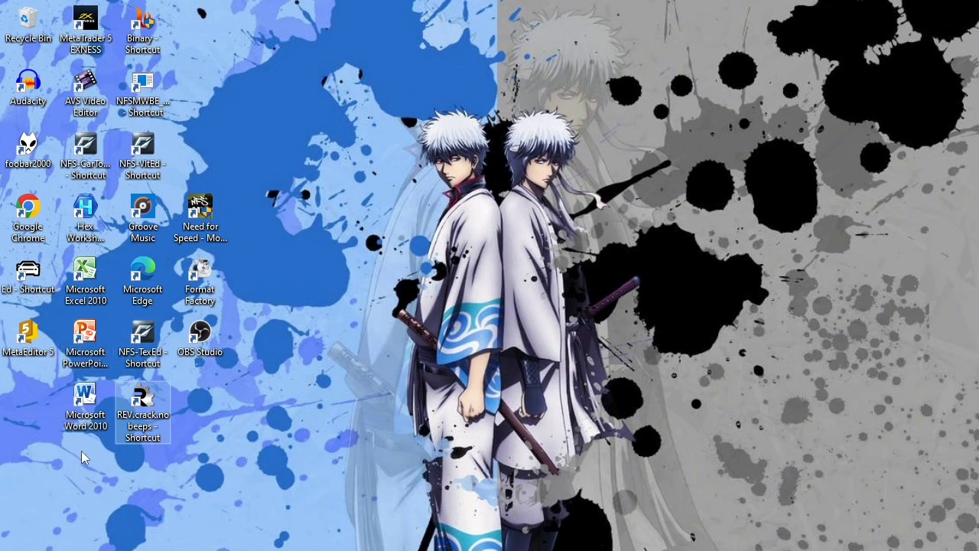
pyautogui.doubleClick(143, 406)
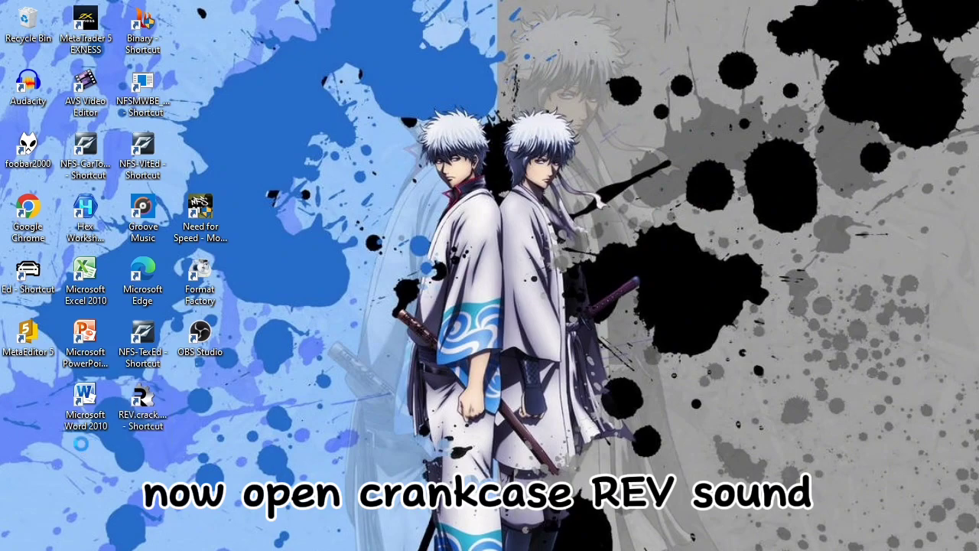
pyautogui.click(922, 13)
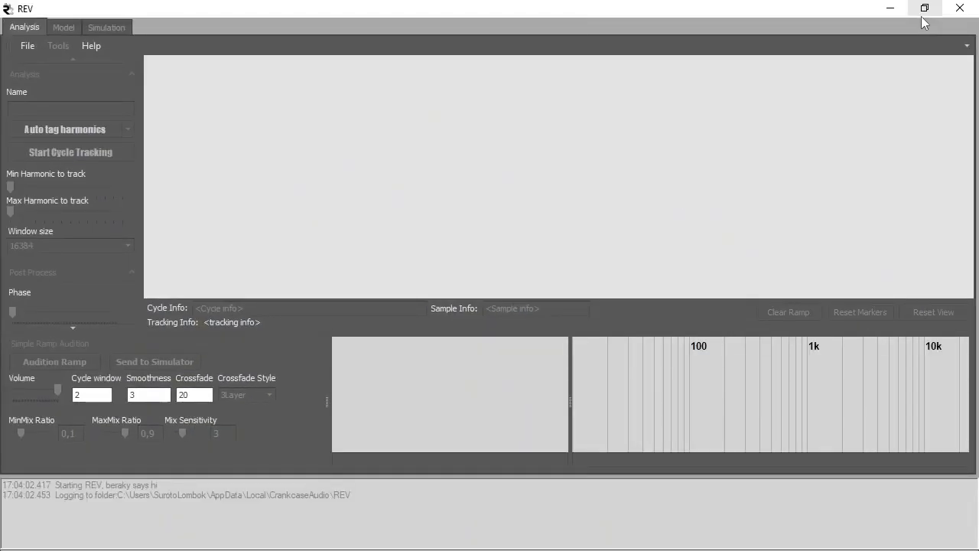
# Load the nascar wave file from the nfsmw\sound for mw\GIN folder into the REV analysis
pyautogui.click(33, 45)
pyautogui.click(43, 65)
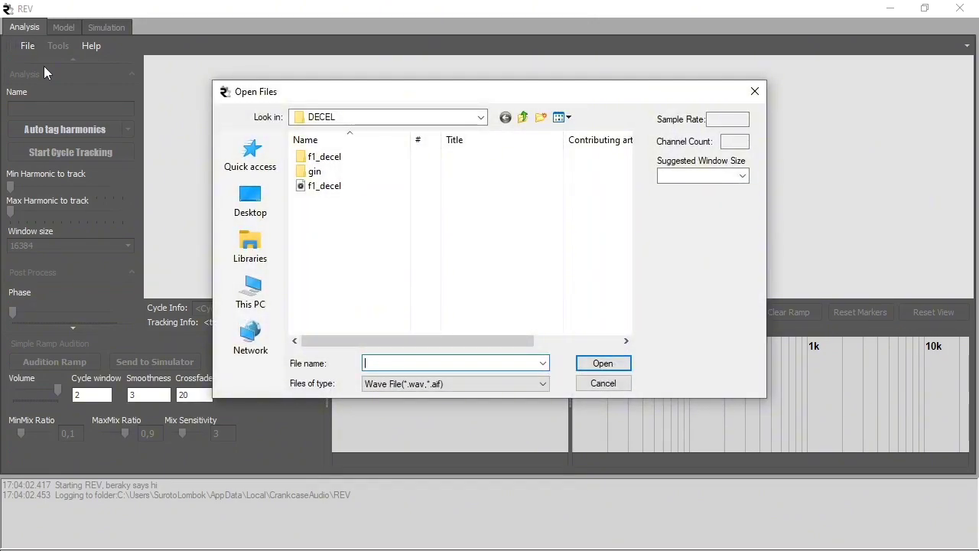
pyautogui.doubleClick(523, 117)
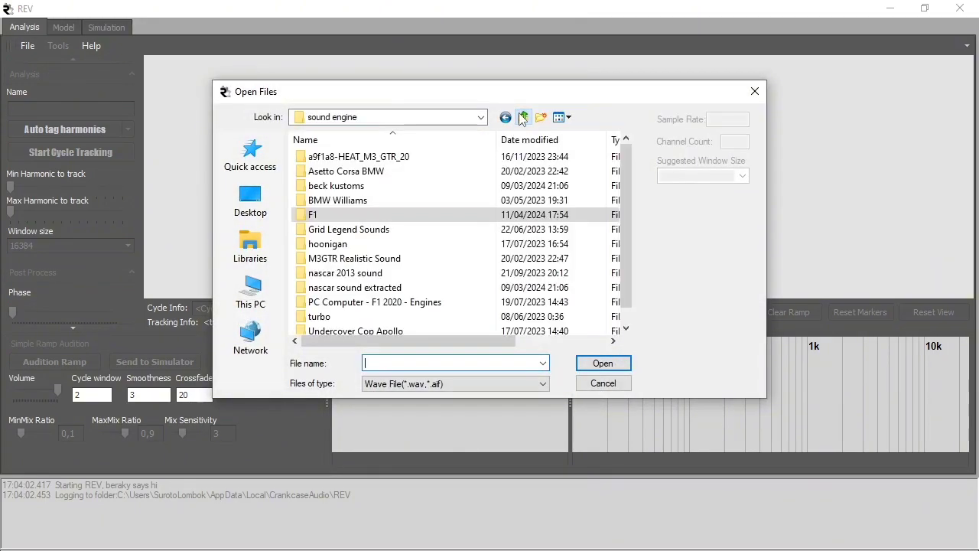
pyautogui.click(523, 117)
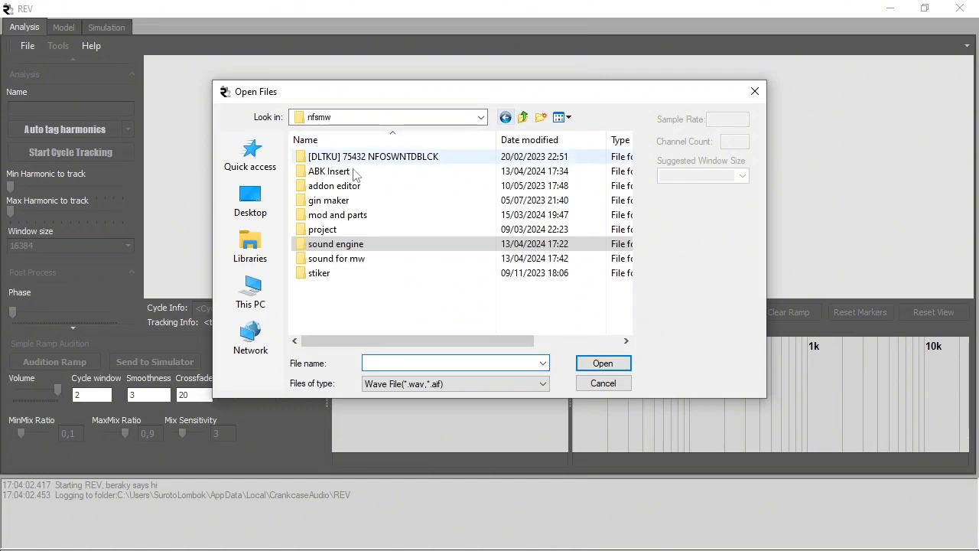
pyautogui.doubleClick(339, 258)
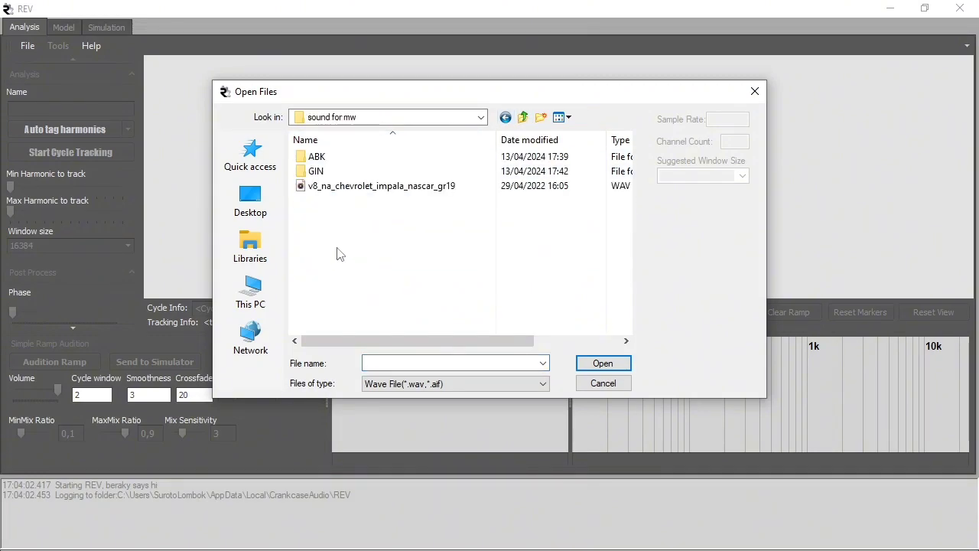
pyautogui.doubleClick(333, 172)
pyautogui.doubleClick(327, 161)
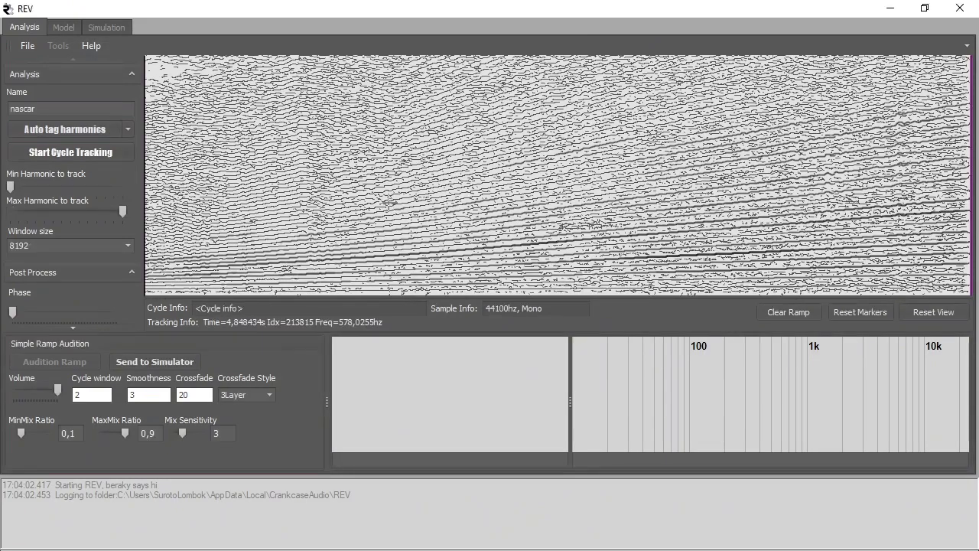
# Auto tag the harmonics of the nascar ramp and begin tracking from the low harmonic near the ramp's end
pyautogui.click(73, 125)
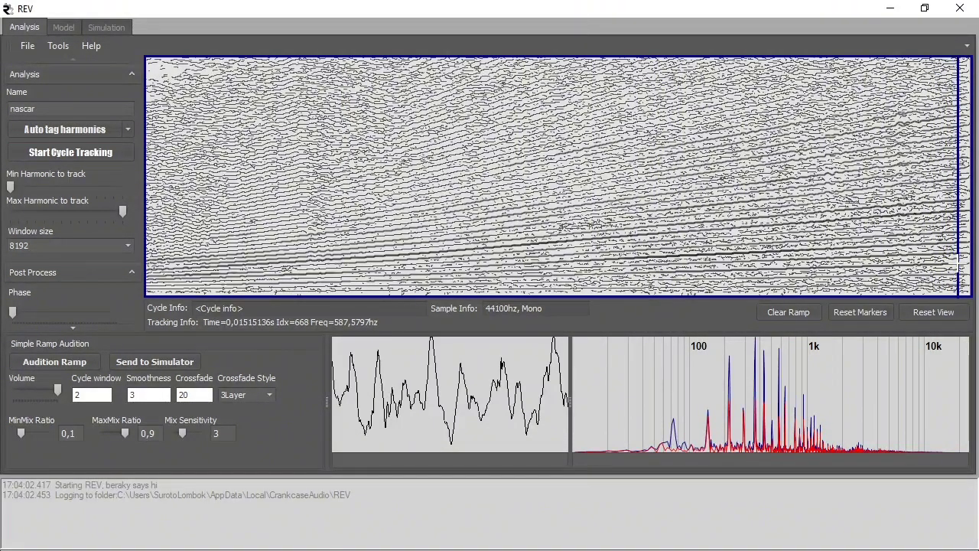
pyautogui.rightClick(961, 268)
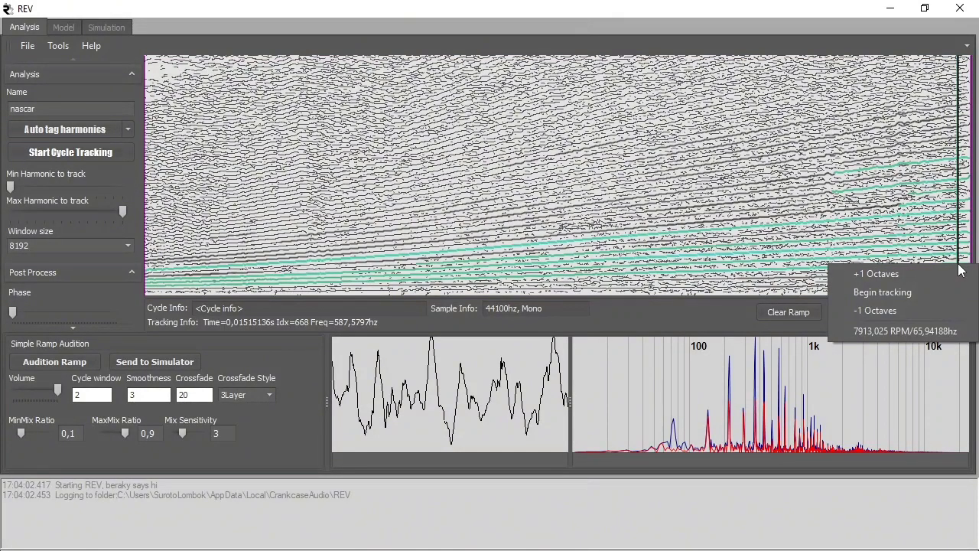
pyautogui.click(910, 294)
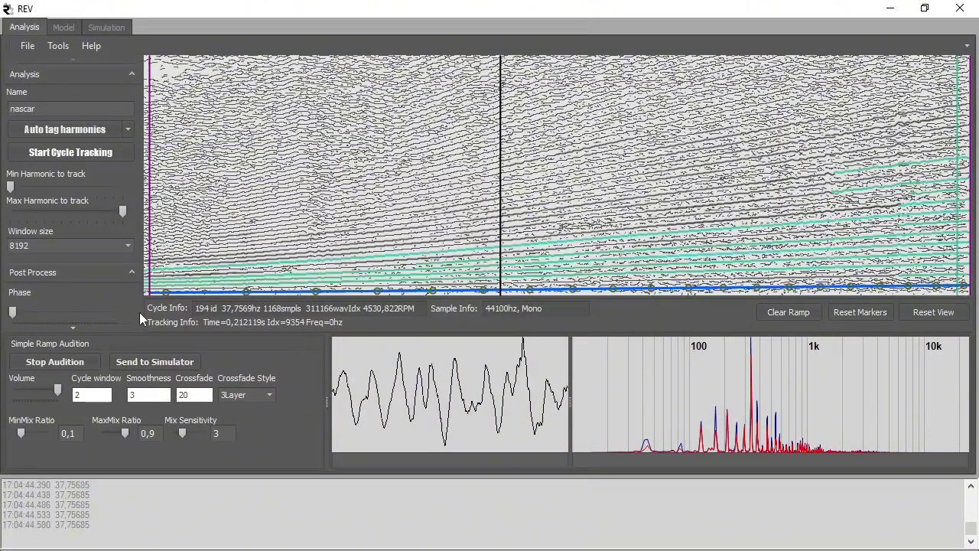
# Stop the audition, send the nascar ramp to the simulator and test its sound with the Muscle Car preset before returning to the analysis
pyautogui.click(51, 363)
pyautogui.click(134, 364)
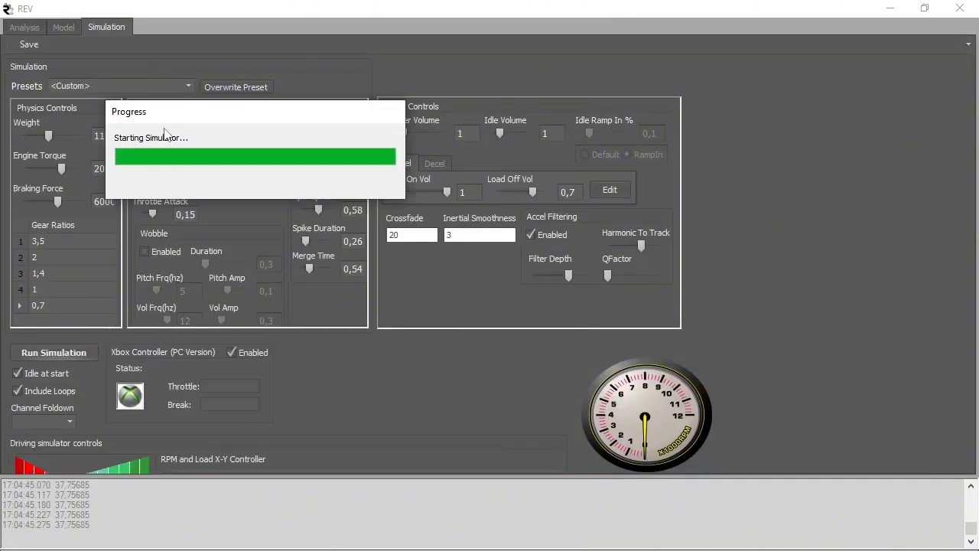
pyautogui.click(93, 83)
pyautogui.click(94, 83)
pyautogui.click(93, 83)
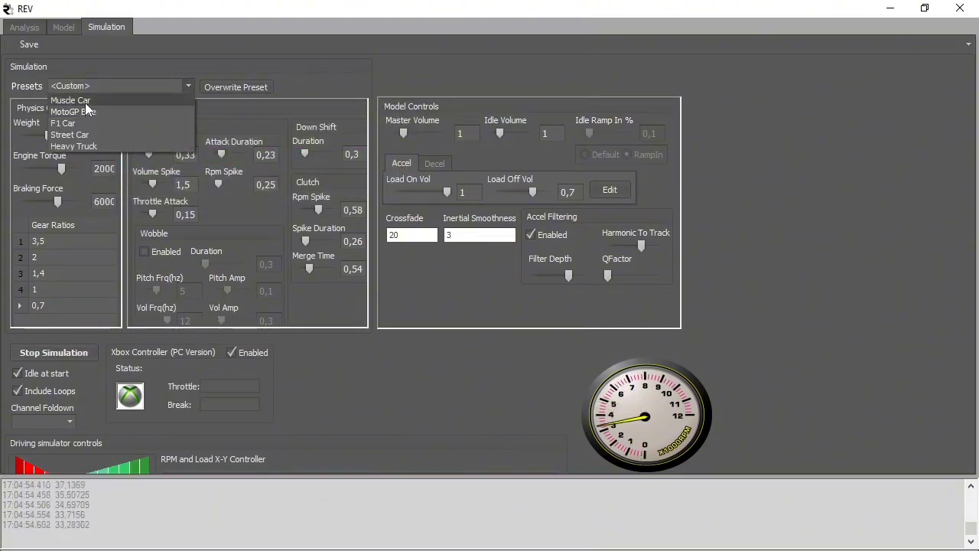
pyautogui.click(84, 103)
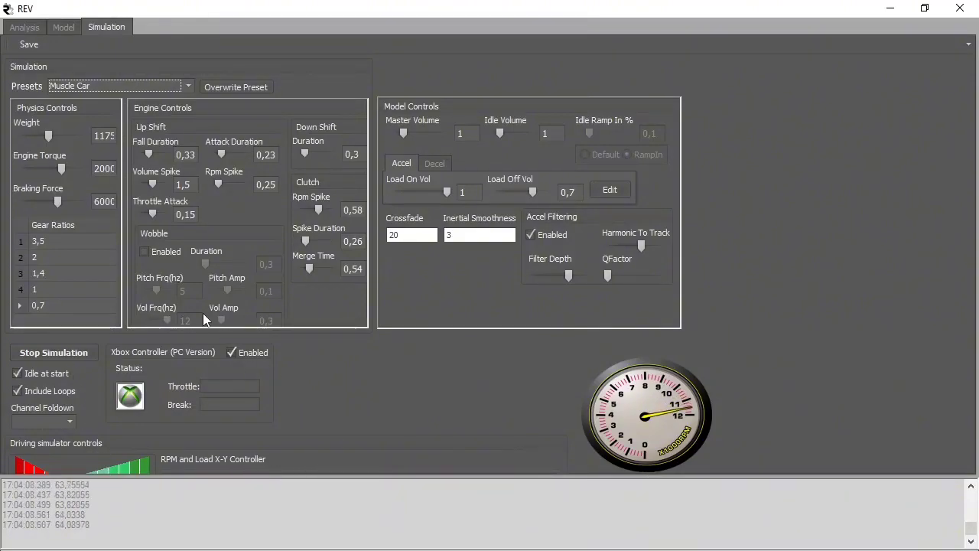
pyautogui.click(88, 459)
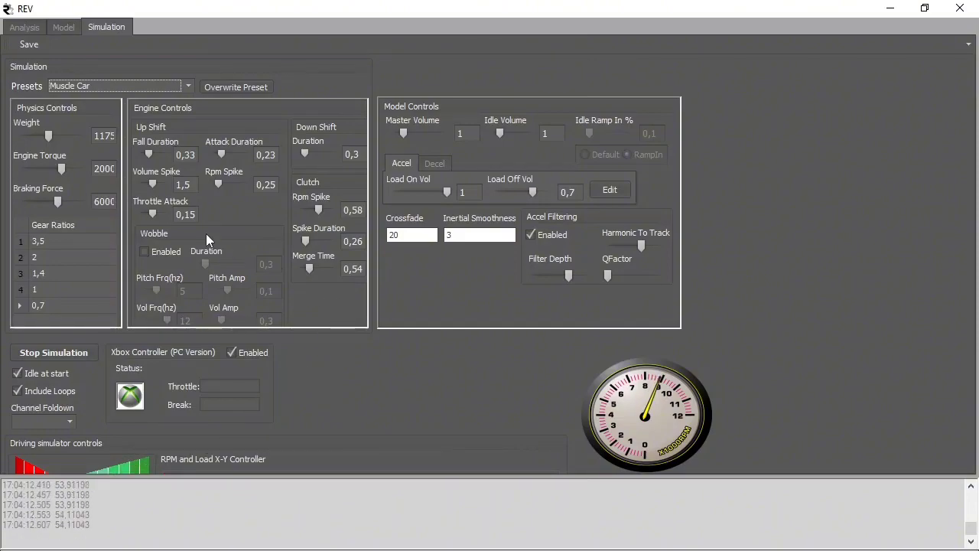
pyautogui.click(23, 29)
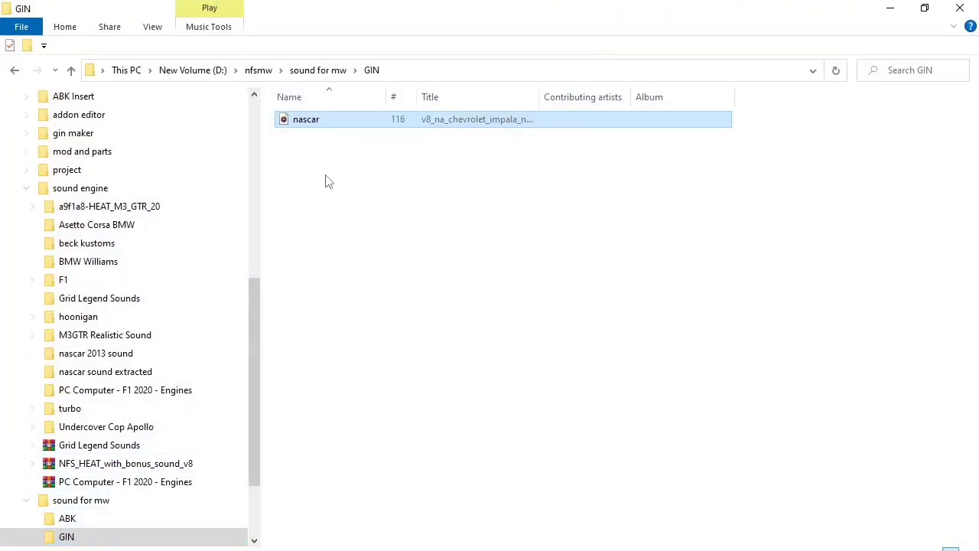
# Create a new text document named config in the GIN folder
pyautogui.rightClick(327, 180)
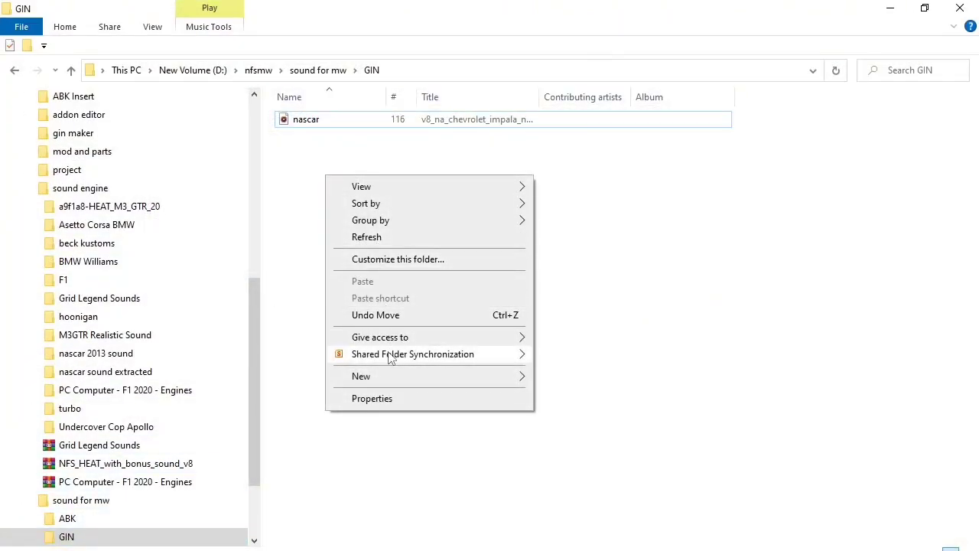
pyautogui.moveTo(398, 378)
pyautogui.click(609, 346)
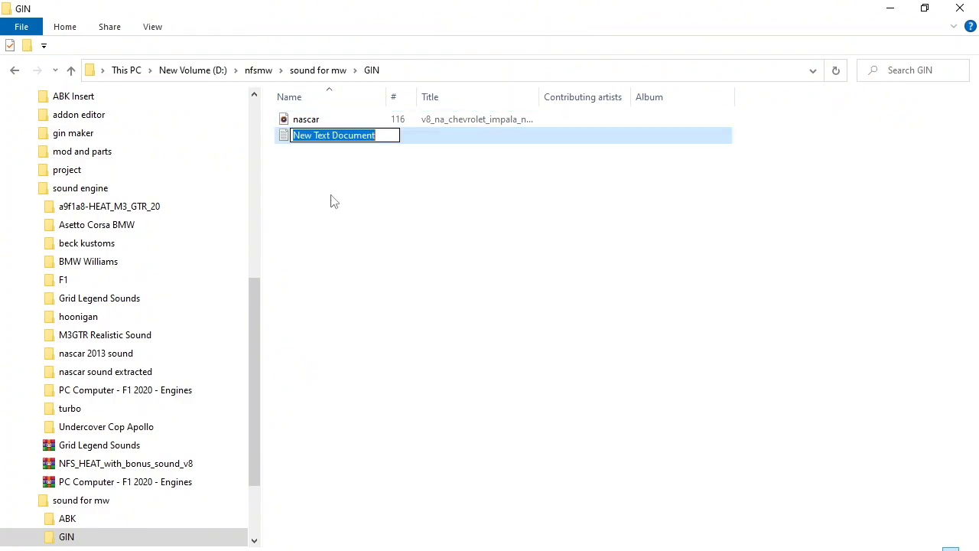
pyautogui.write('con')
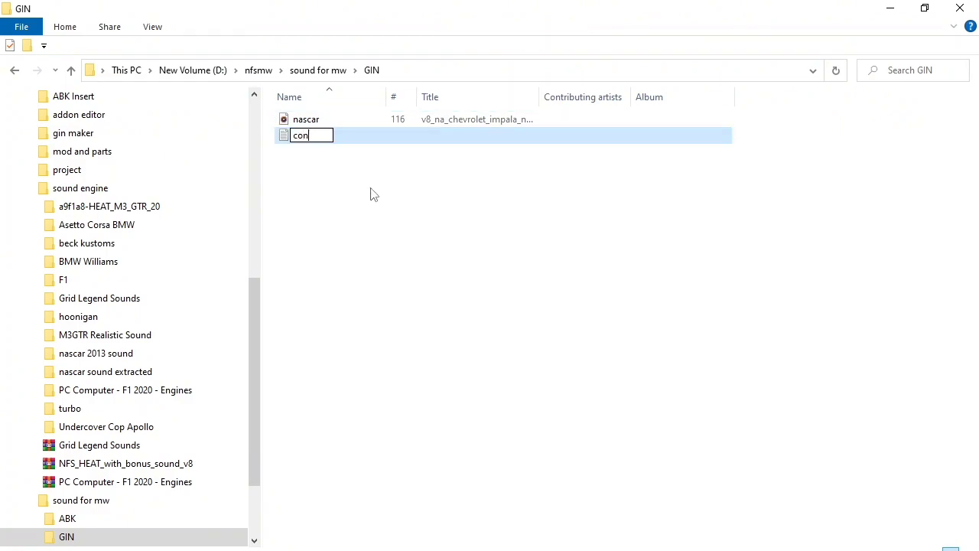
pyautogui.write('fig')
pyautogui.press('Return')
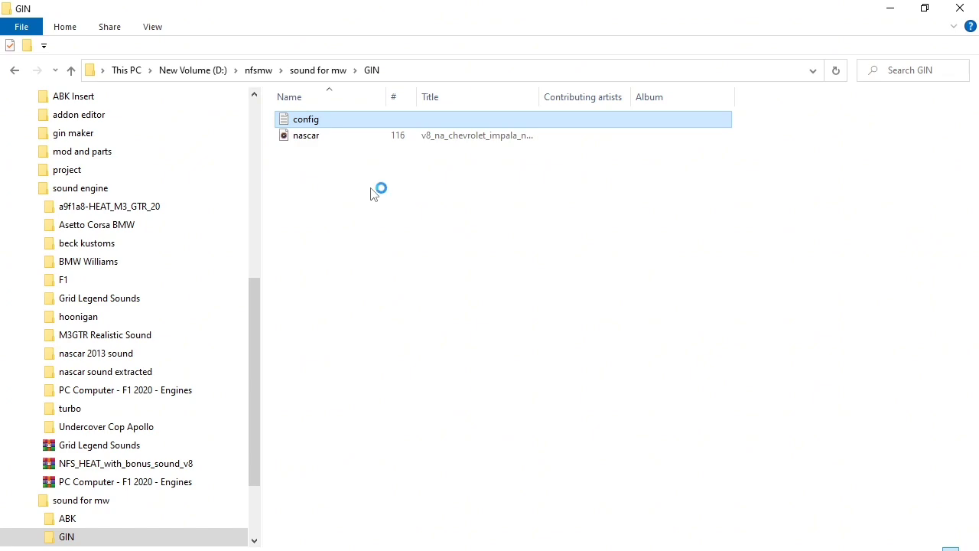
# Open the config document in a small Notepad window and arrange it over the un-maximized REV window
pyautogui.moveTo(679, 303); pyautogui.dragTo(430, 152)
pyautogui.moveTo(570, 237); pyautogui.dragTo(669, 229)
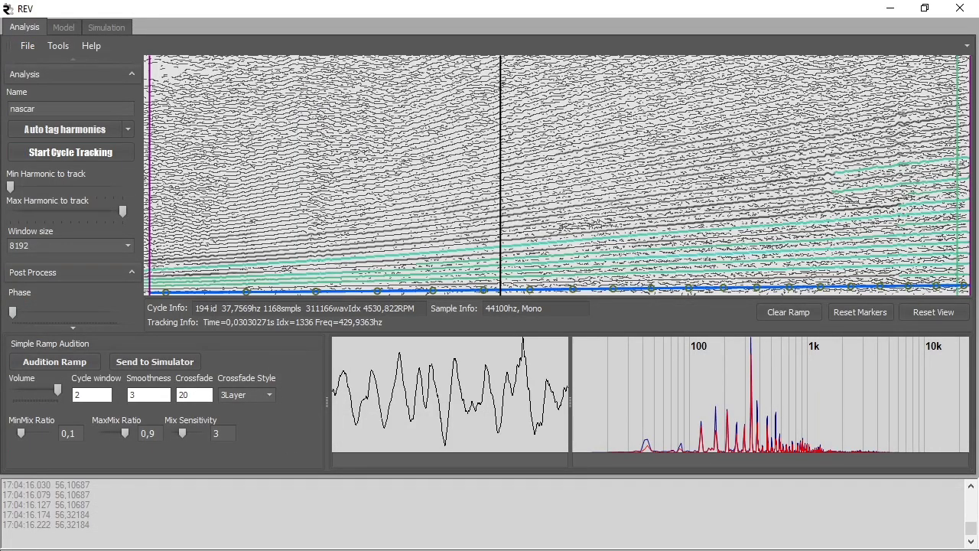
pyautogui.hotkey('alt', 'Tab')
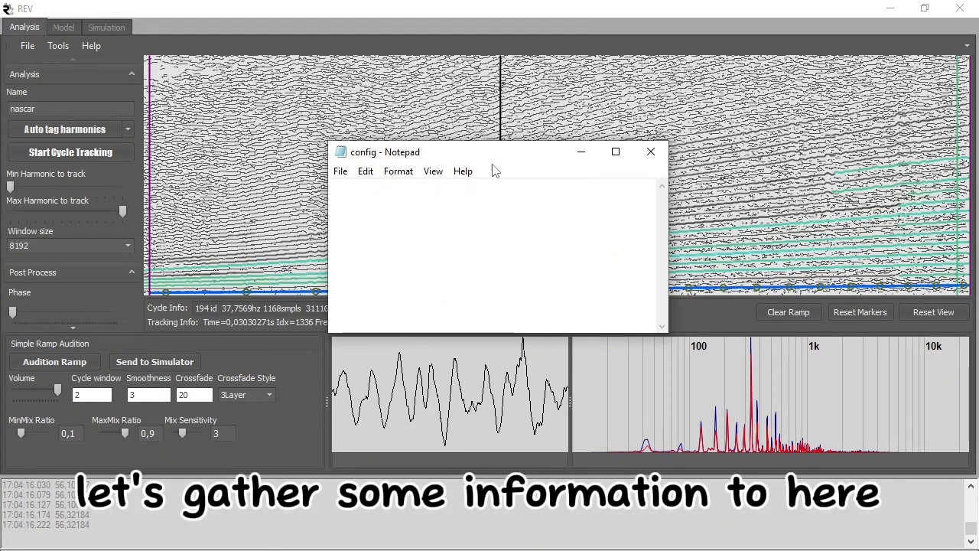
pyautogui.click(924, 7)
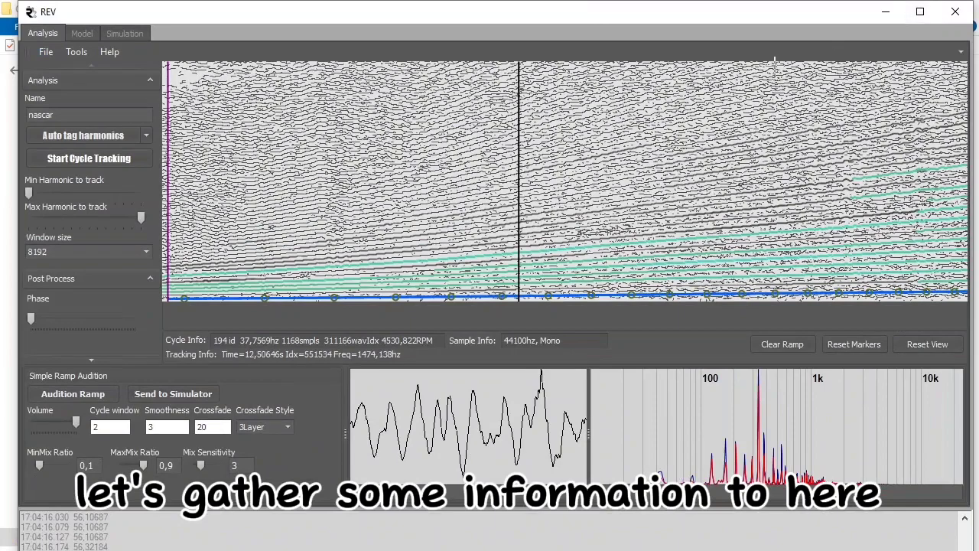
pyautogui.hotkey('alt', 'Tab')
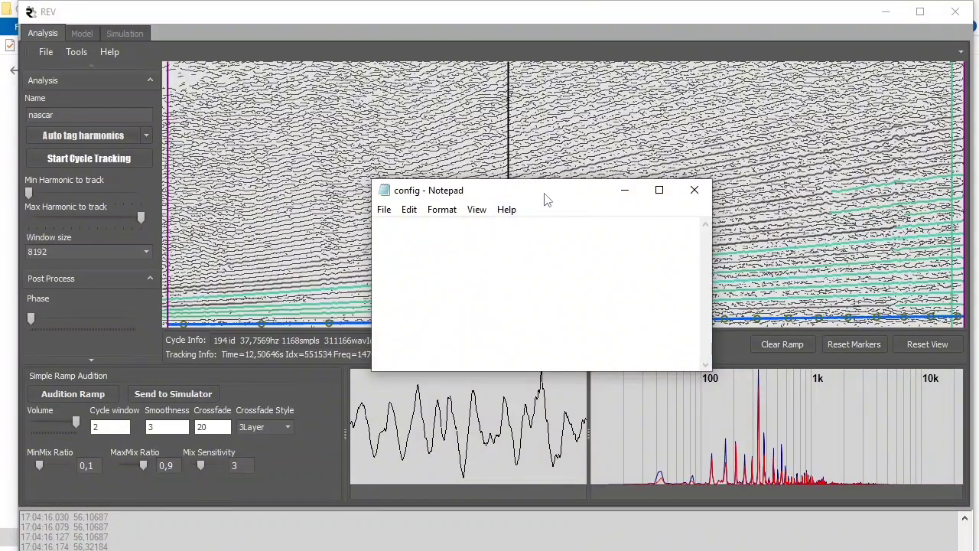
pyautogui.moveTo(535, 199); pyautogui.dragTo(648, 200)
# Select the first cycle at the ramp's start in REV and note min rpm 2359 and idx 4628 in the config document
pyautogui.click(179, 304)
pyautogui.moveTo(179, 305); pyautogui.dragTo(157, 329)
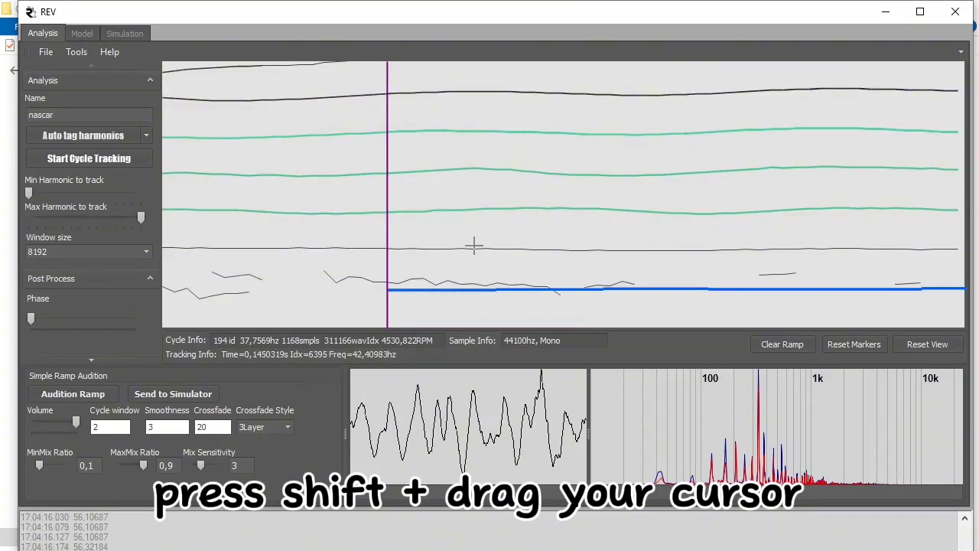
pyautogui.moveTo(472, 244); pyautogui.dragTo(361, 258)
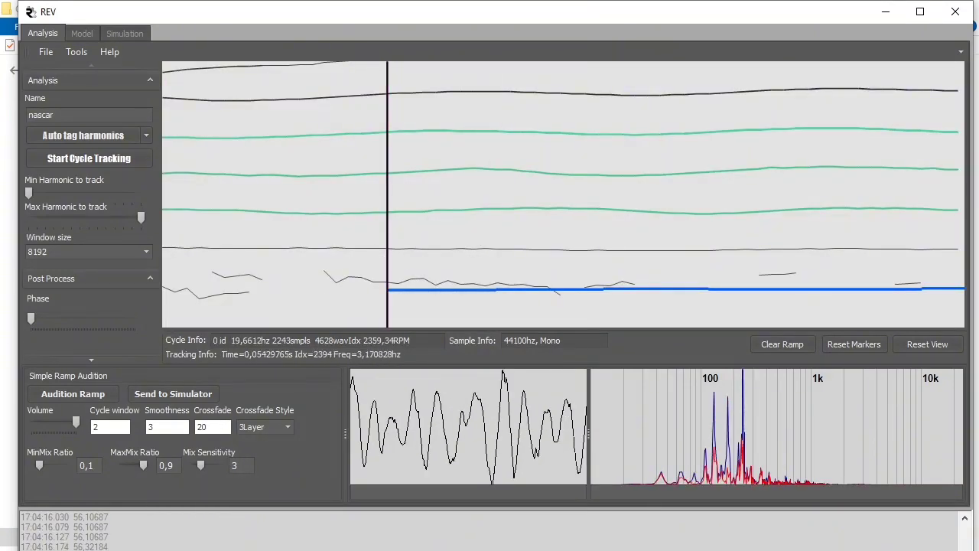
pyautogui.hotkey('alt', 'Tab')
pyautogui.write('min')
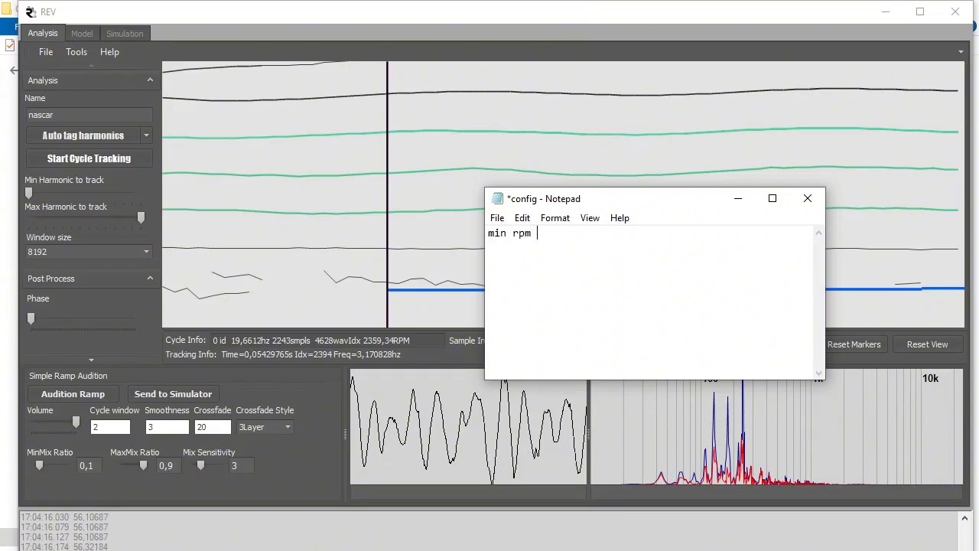
pyautogui.moveTo(363, 341); pyautogui.dragTo(390, 342)
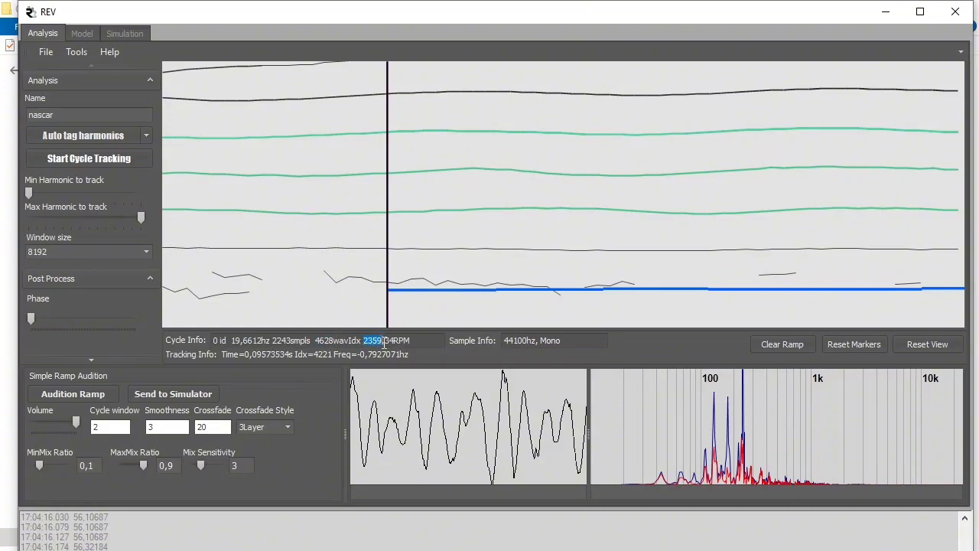
pyautogui.hotkey('alt', 'Tab')
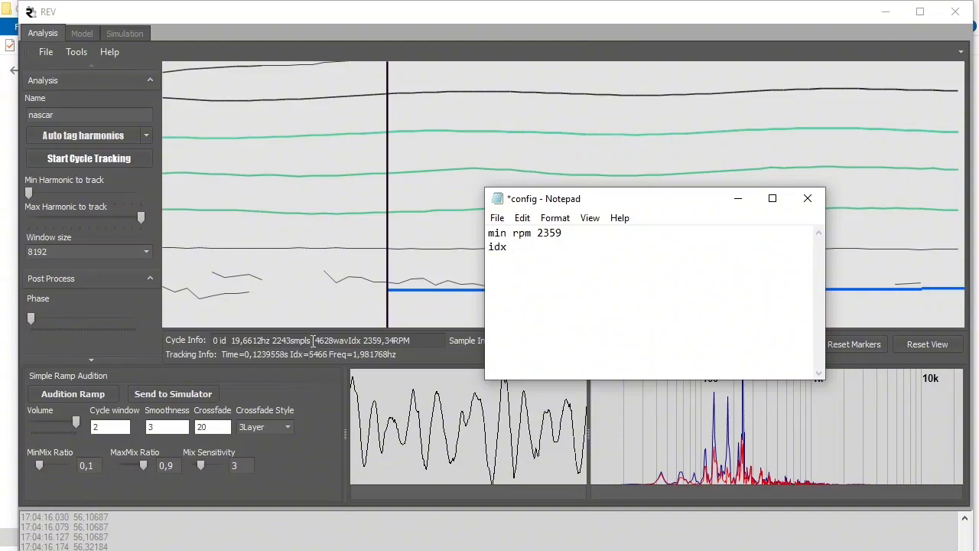
pyautogui.moveTo(314, 340); pyautogui.dragTo(334, 344)
pyautogui.hotkey('alt', 'Tab')
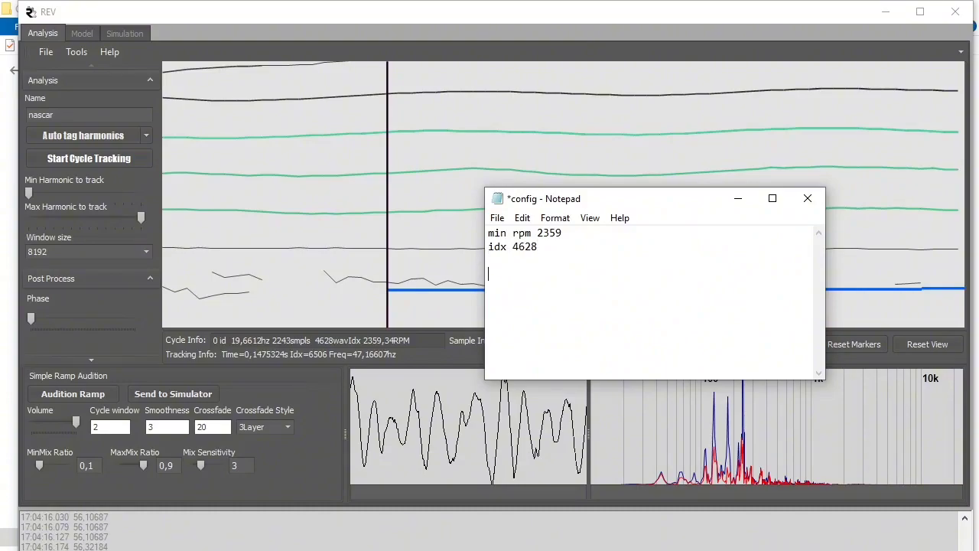
# Select a cycle close to the ramp's end in REV and note max rpm 7957 below the first entries in config
pyautogui.click(741, 181)
pyautogui.click(928, 344)
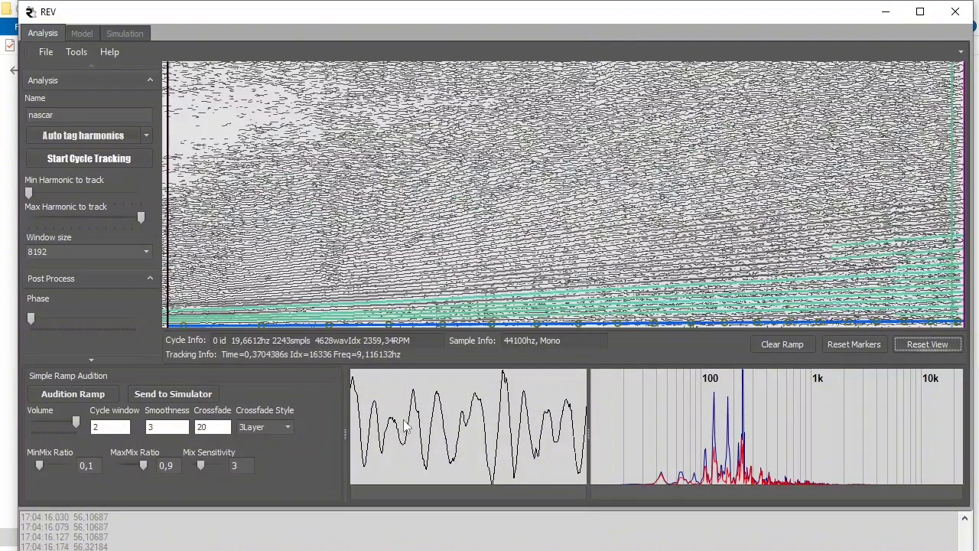
pyautogui.moveTo(949, 300); pyautogui.dragTo(965, 326)
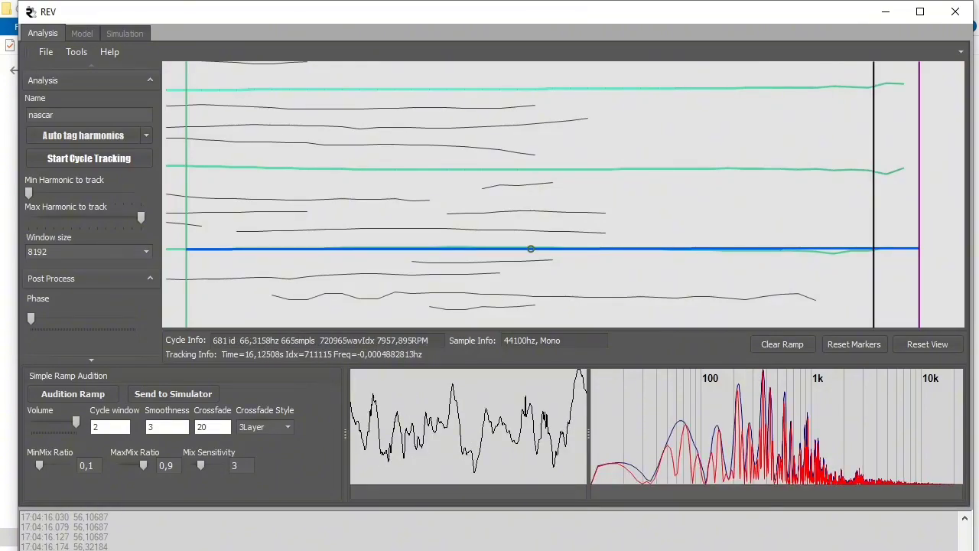
pyautogui.hotkey('alt', 'Tab')
pyautogui.click(547, 281)
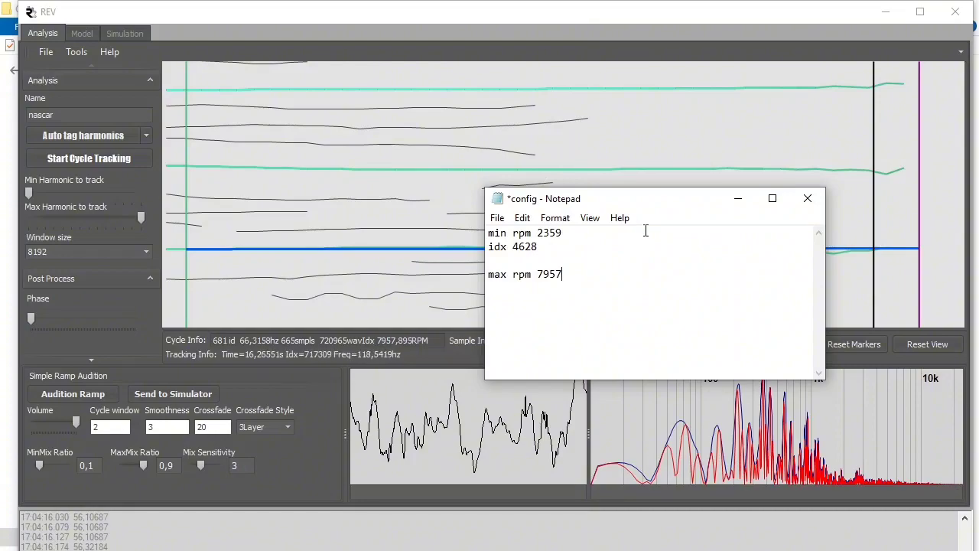
pyautogui.moveTo(656, 210); pyautogui.dragTo(619, 214)
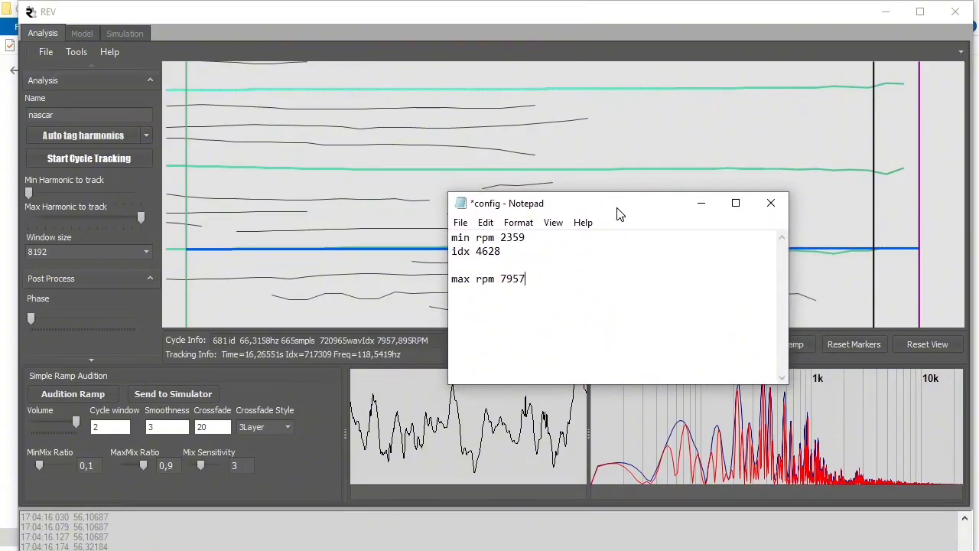